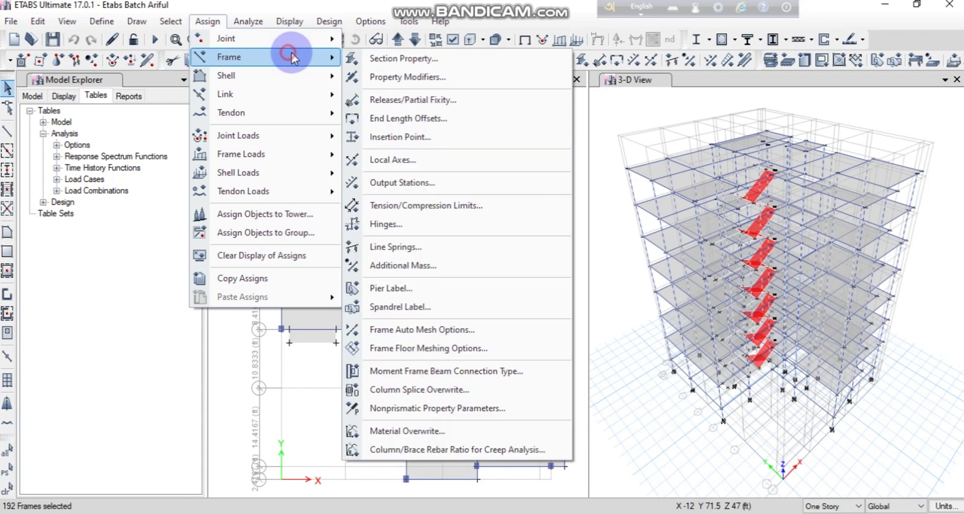
Assign property modifiers of 0.7 to the selected column frames for the moments of inertia about the 2 and 3 axes.
click(417, 80)
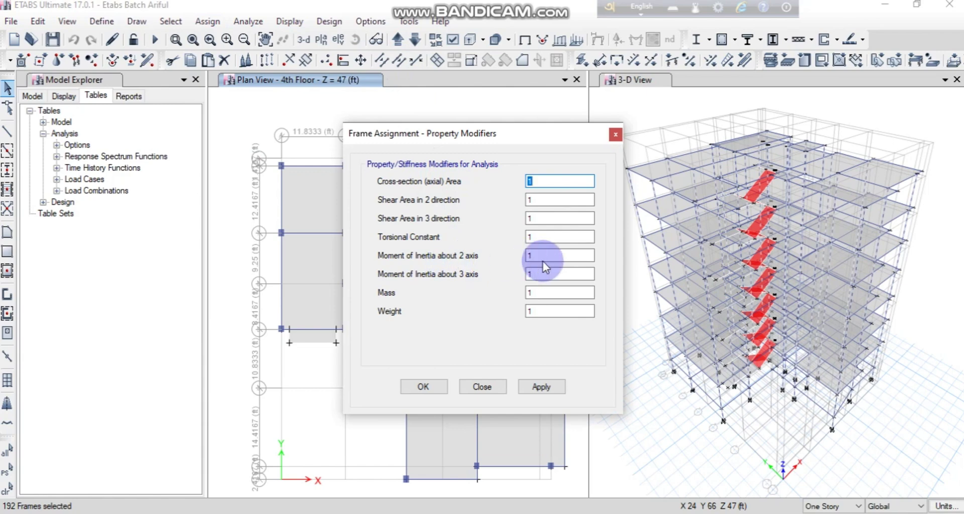
drag(543, 261, 520, 266)
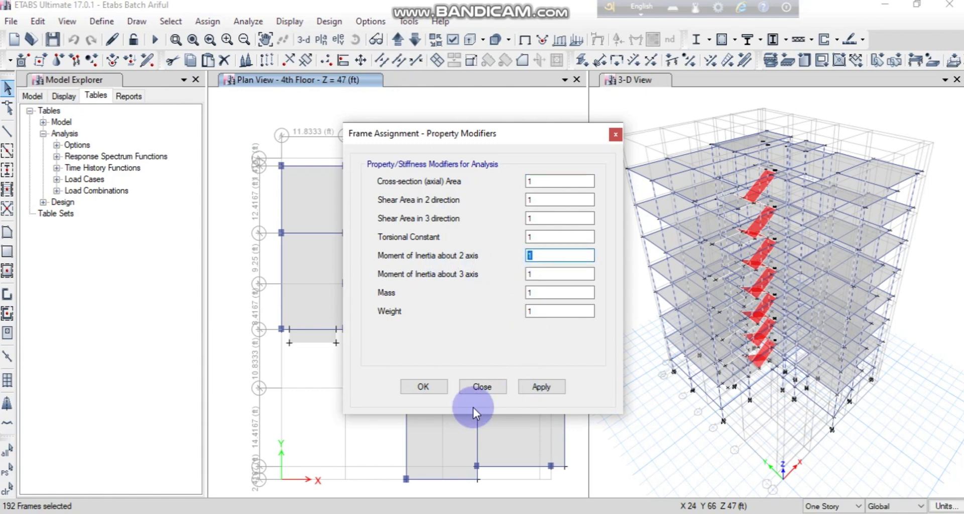
key(alt+Tab)
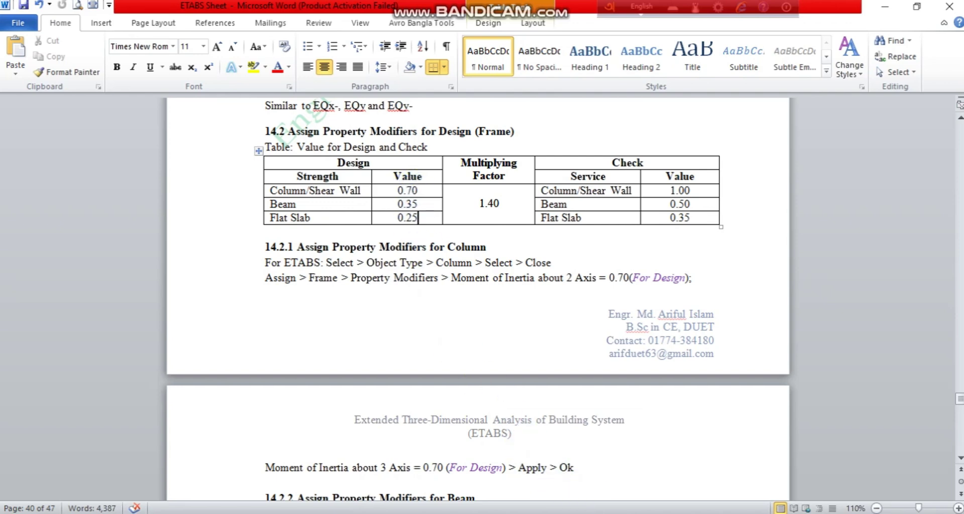
click(568, 512)
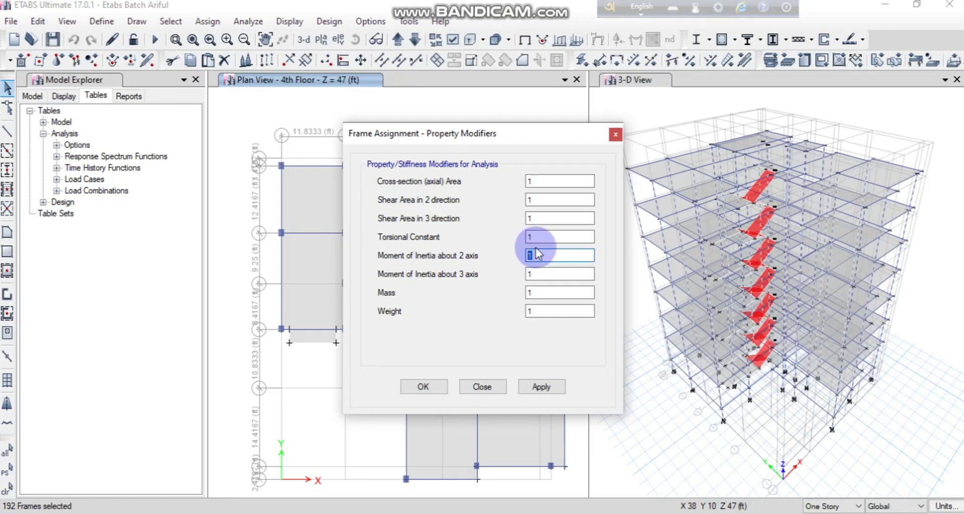
text(0.)
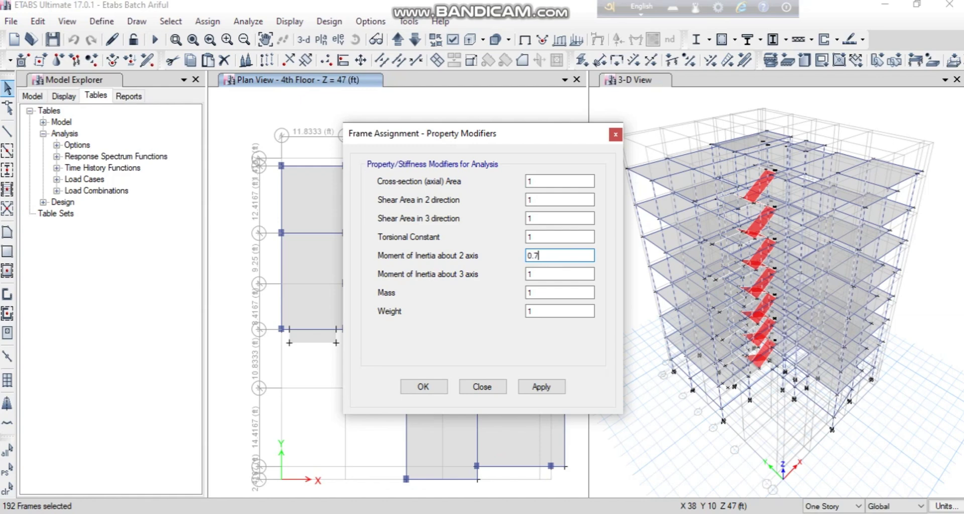
text(7)
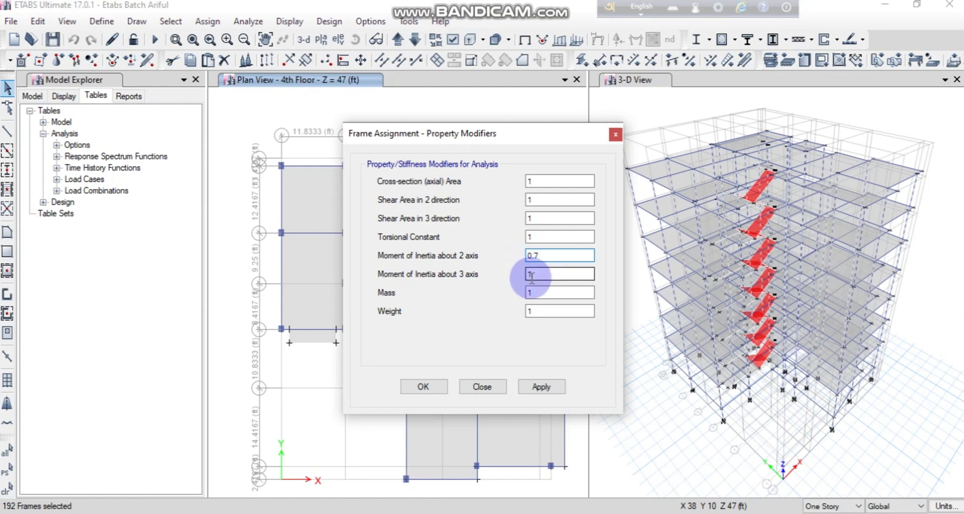
double_click(520, 278)
text(0.7)
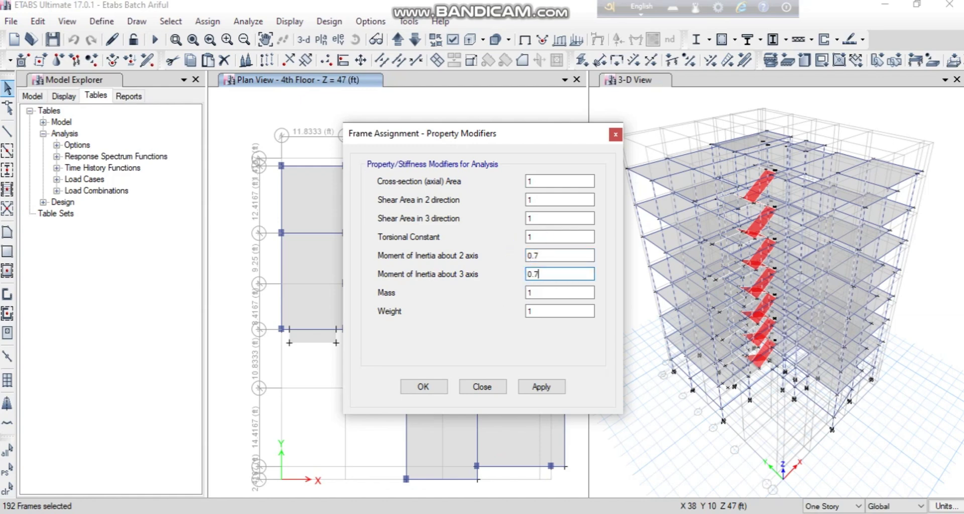
click(544, 386)
click(439, 385)
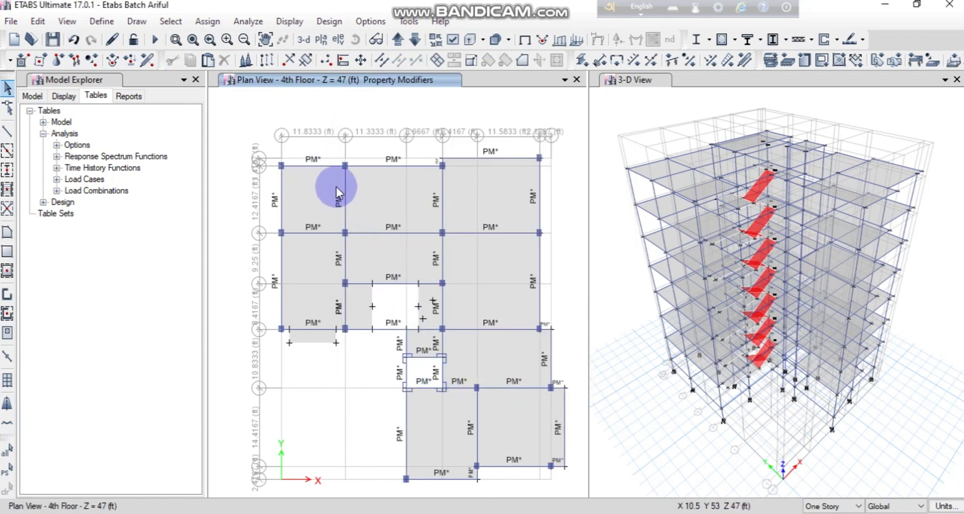
Select all beams in the model by object type.
mouse_move(309, 164)
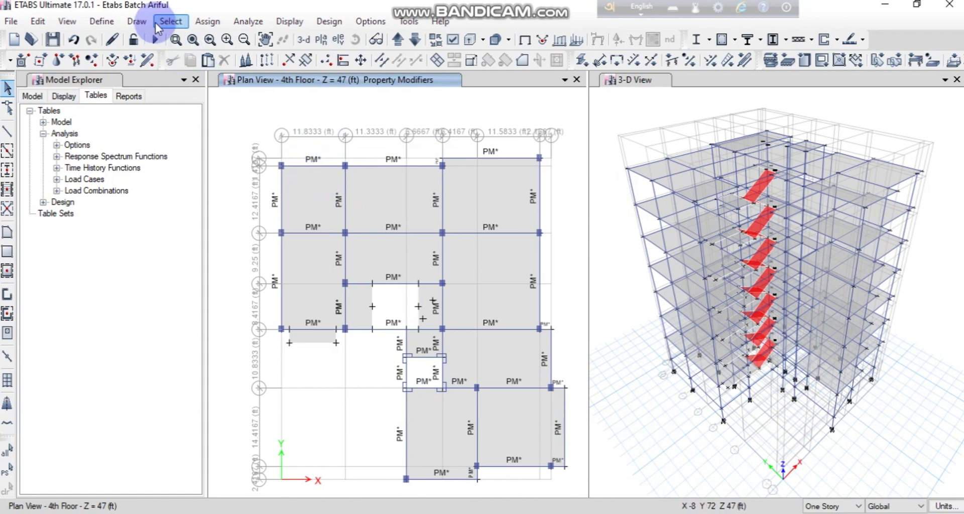
click(168, 22)
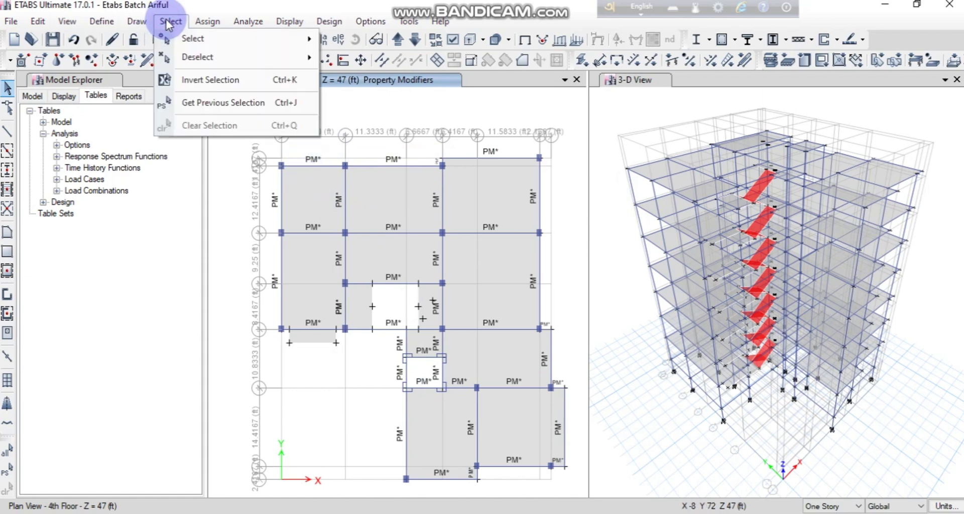
mouse_move(193, 41)
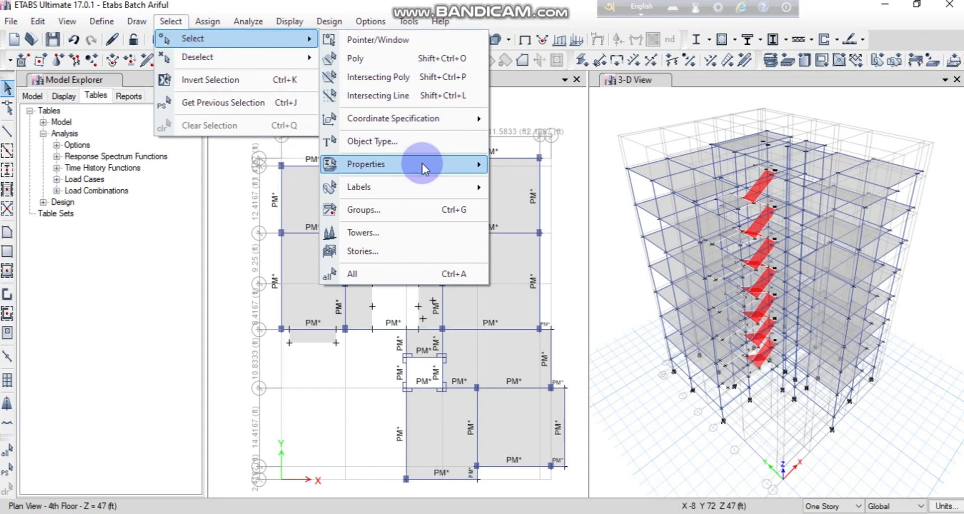
click(424, 145)
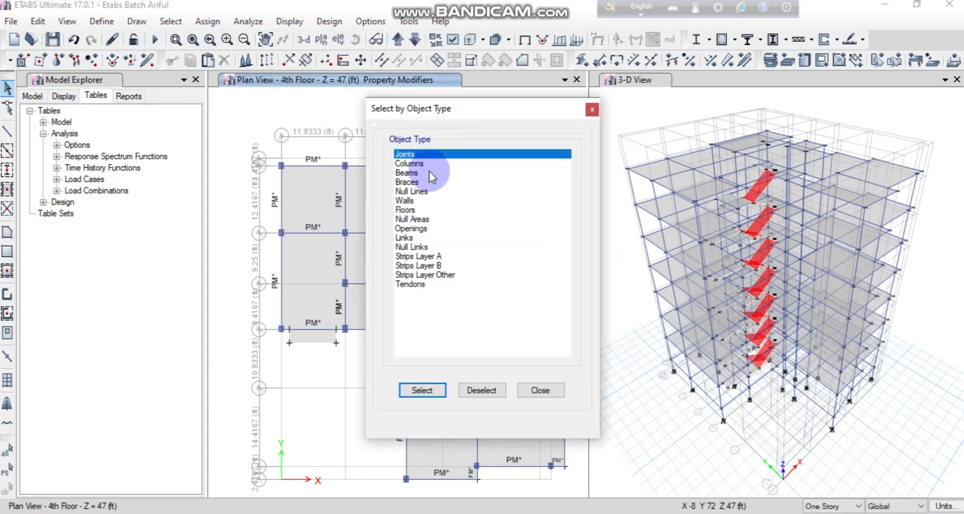
click(416, 173)
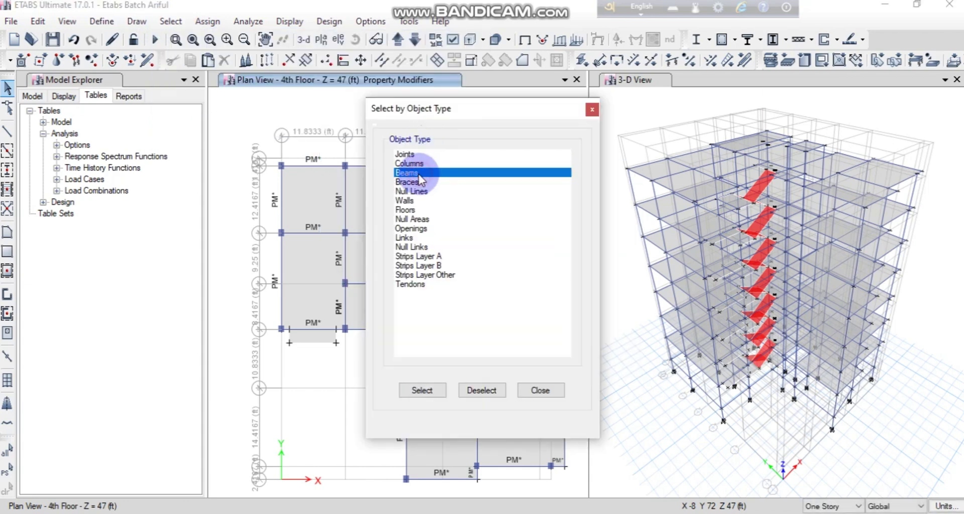
click(424, 391)
click(532, 391)
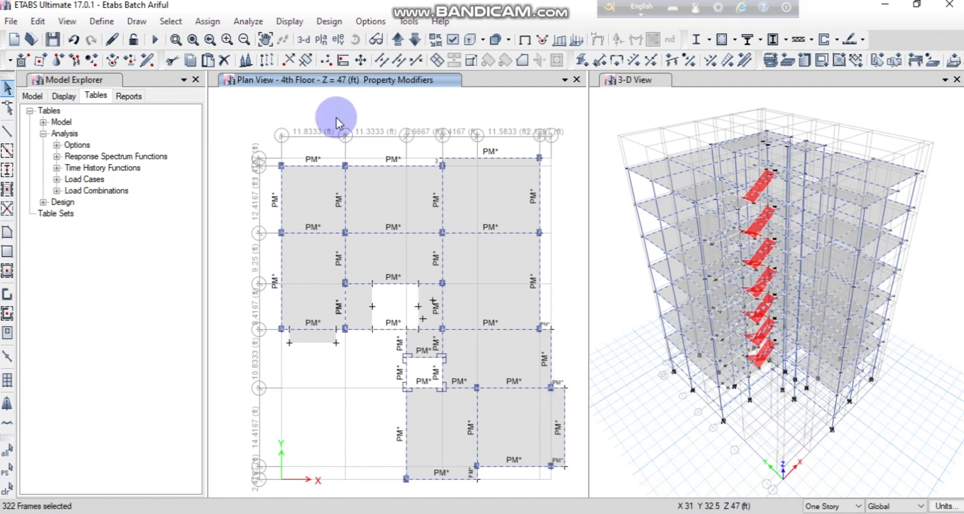
Assign property modifiers of 0.35 to the selected beams for the moments of inertia about the 2 and 3 axes.
click(203, 23)
click(244, 59)
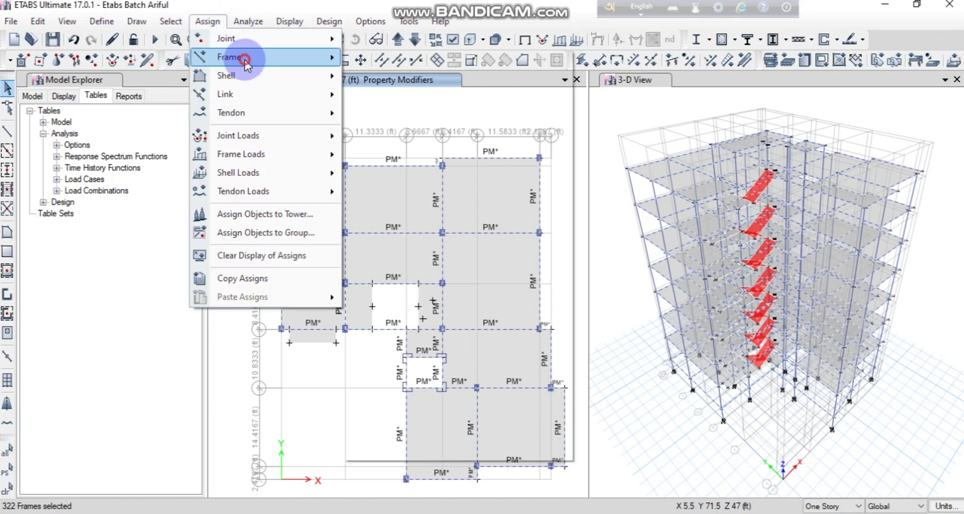
click(408, 78)
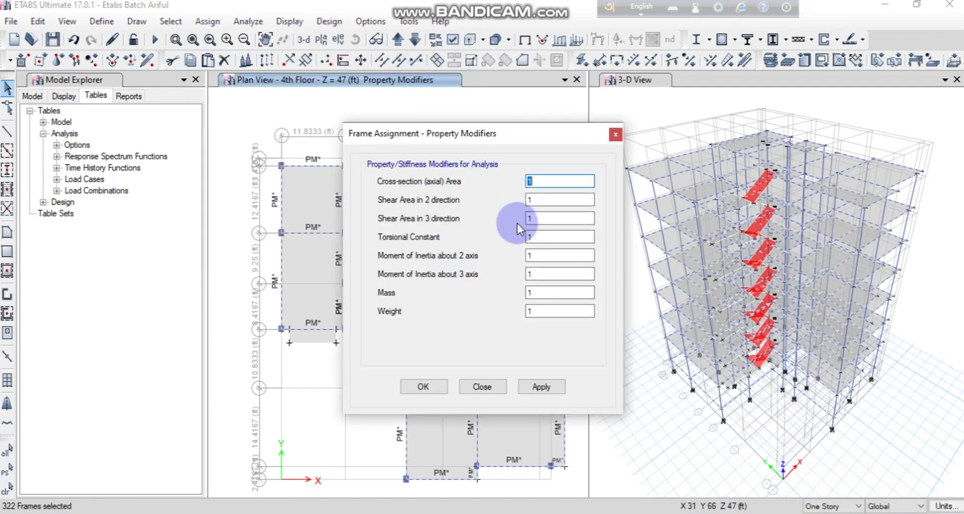
click(533, 256)
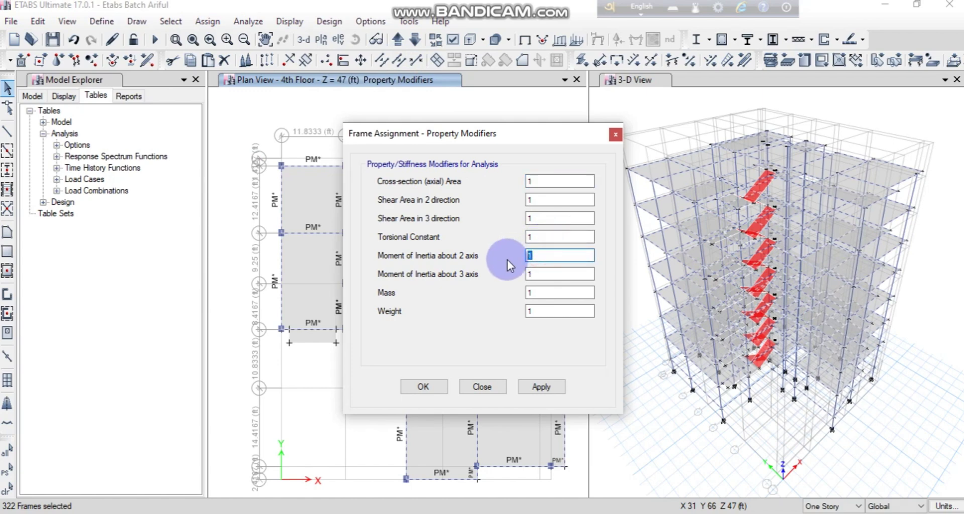
text(0.35)
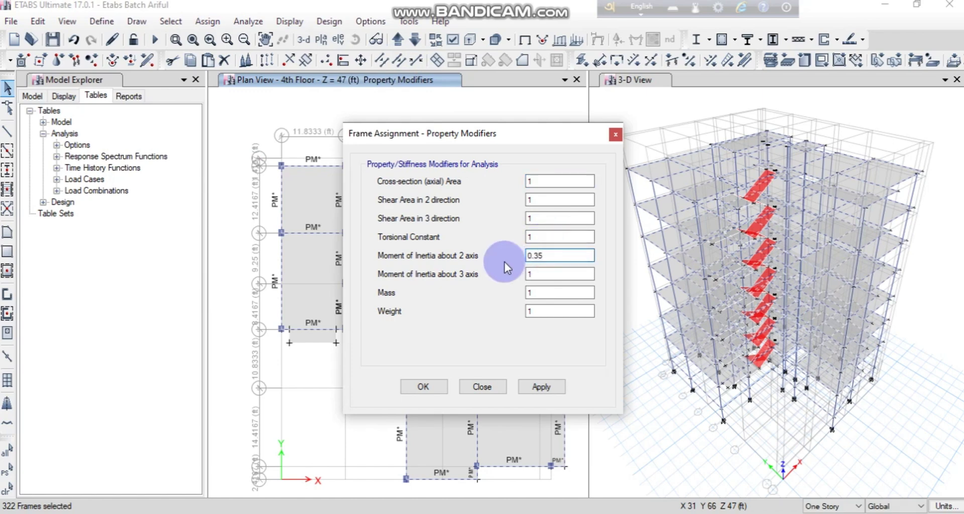
click(528, 273)
text(0.)
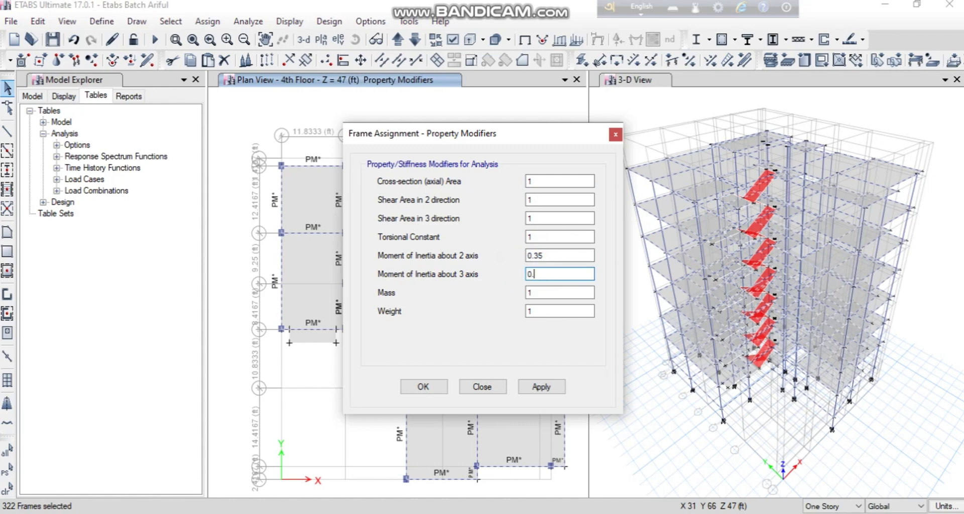
text(35)
click(543, 387)
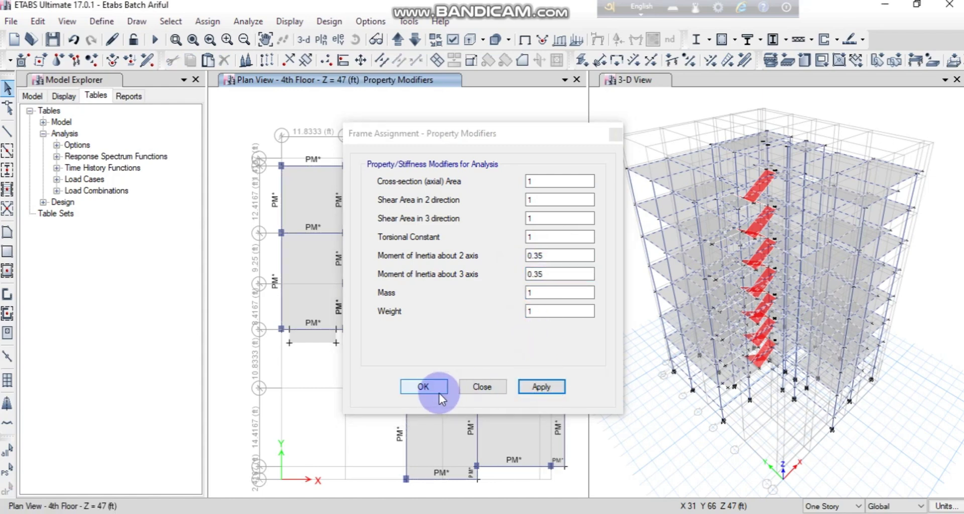
click(430, 387)
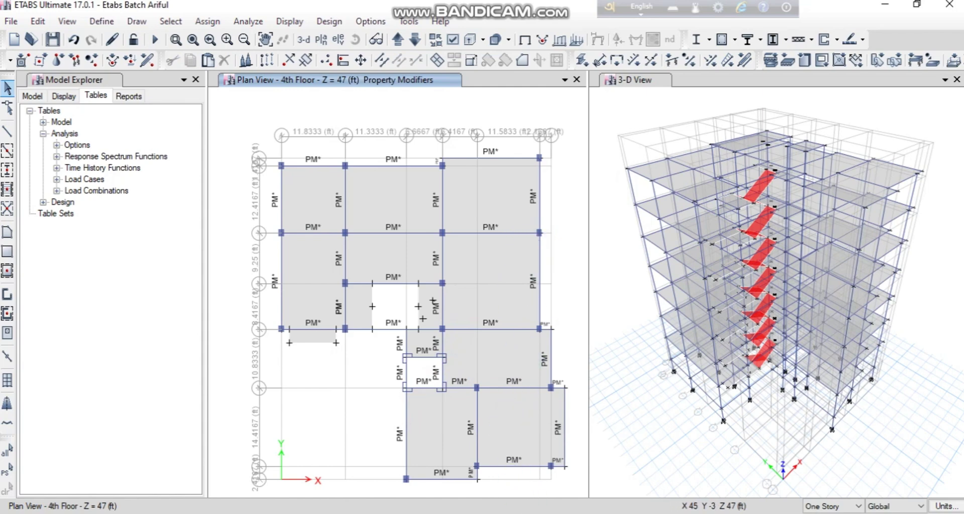
Switch to the ETABS Sheet document in Word, review the column and beam modifier instructions up to the shear wall section, and return to ETABS.
click(524, 513)
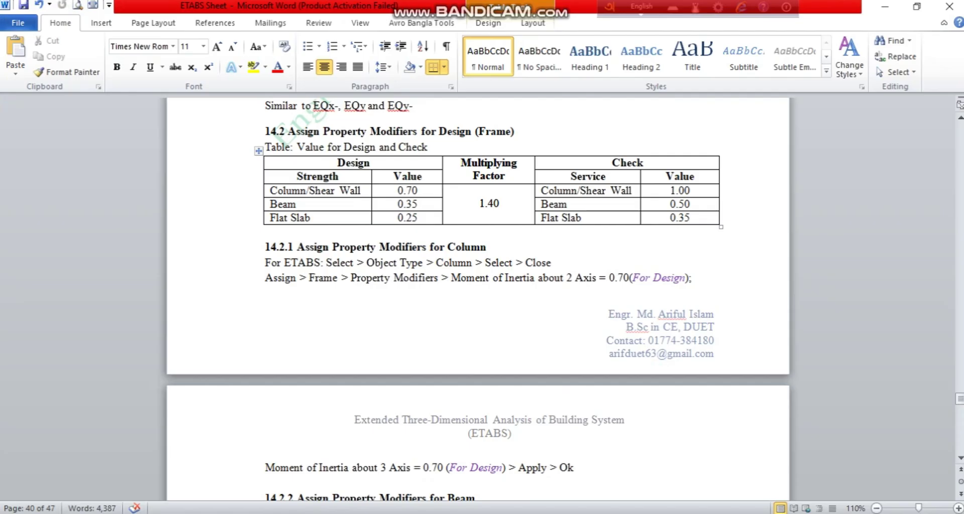
scroll(369, 295, down, 1)
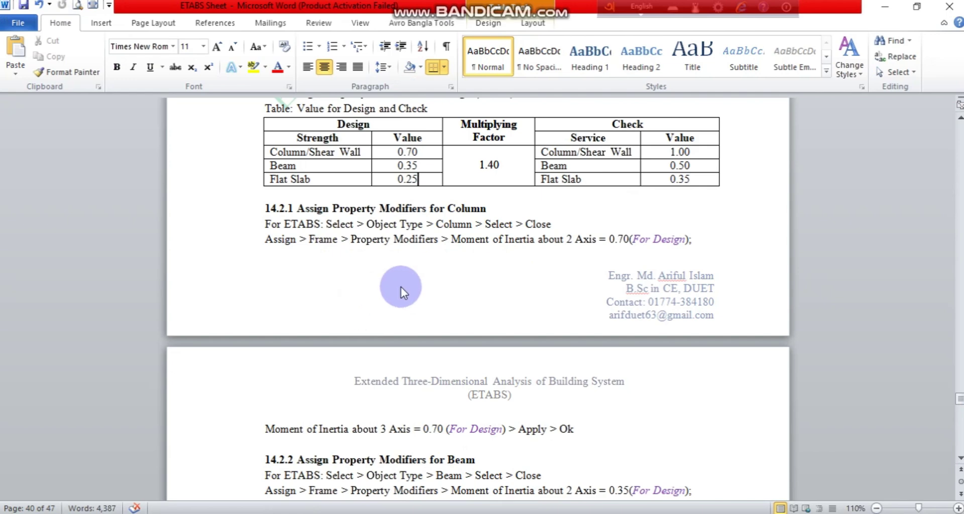
scroll(421, 271, down, 2)
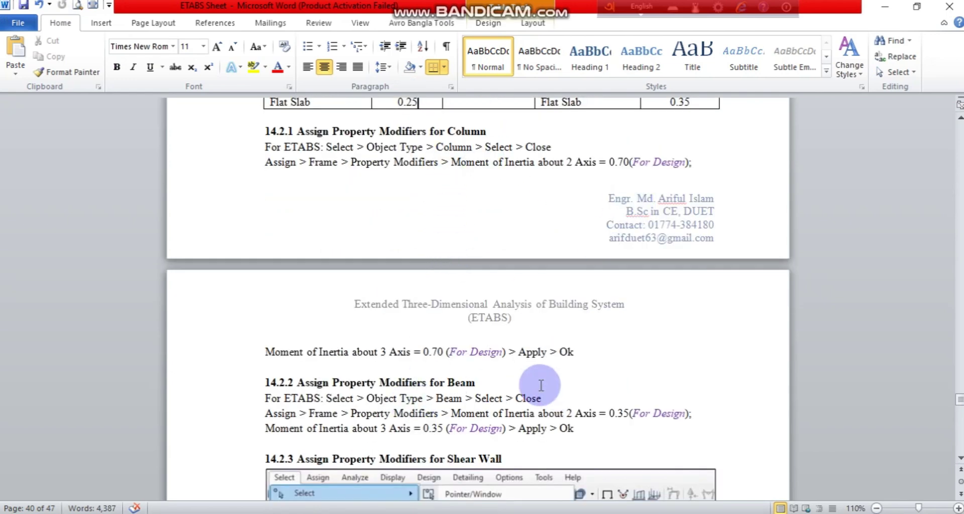
scroll(490, 377, down, 2)
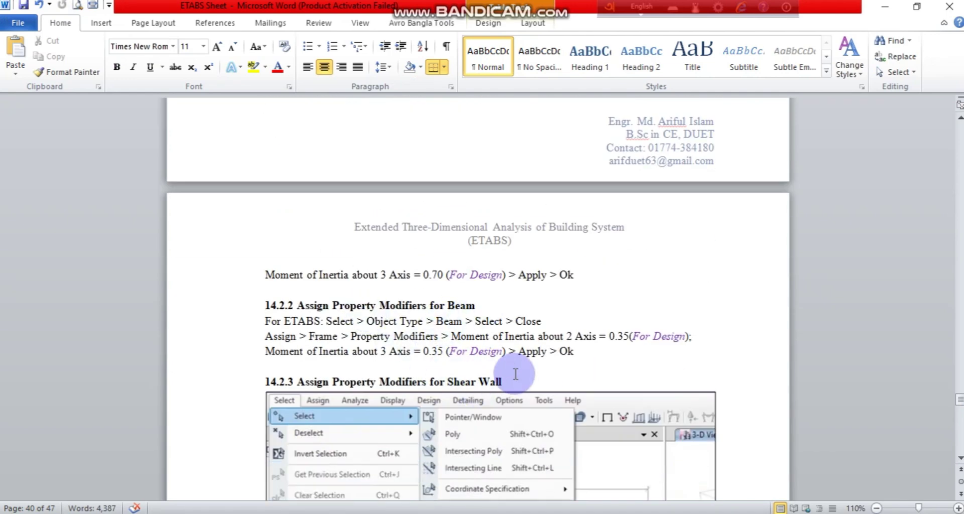
scroll(514, 374, down, 1)
scroll(500, 372, down, 2)
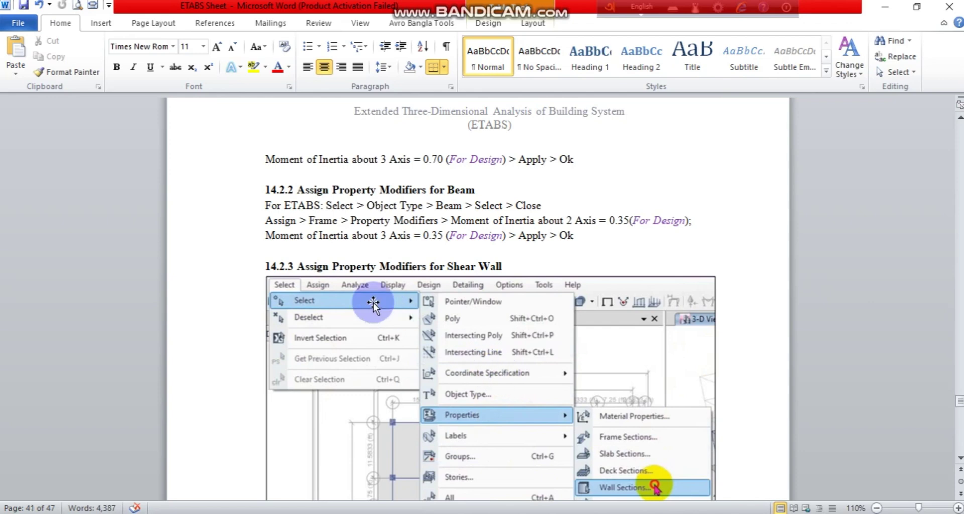
scroll(372, 302, down, 2)
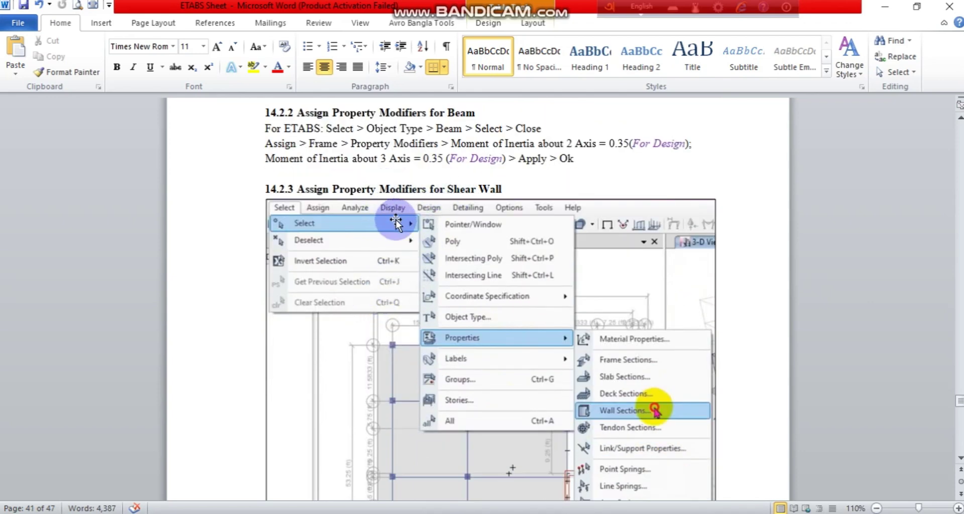
click(530, 513)
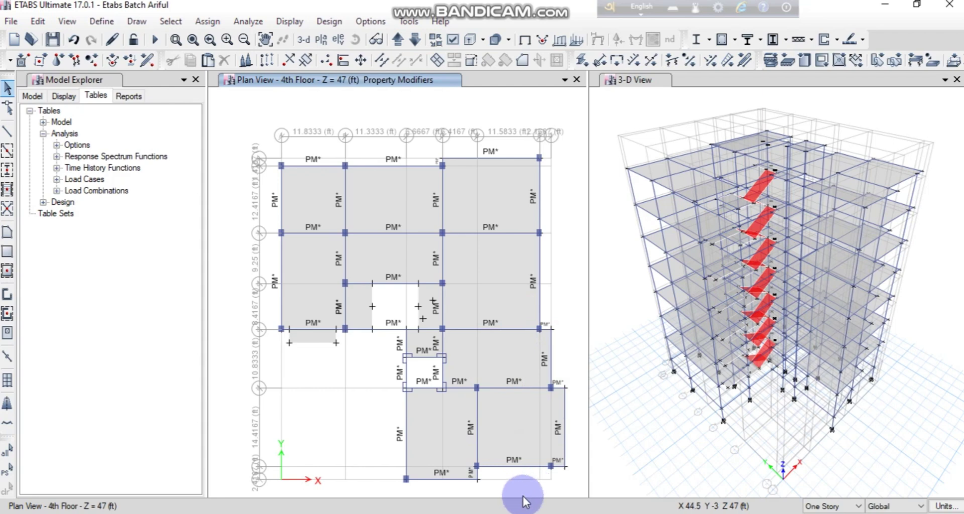
Switch to the ETABS Sheet document in Word and examine how section 14.2.3 selects shear walls by wall property.
mouse_move(568, 513)
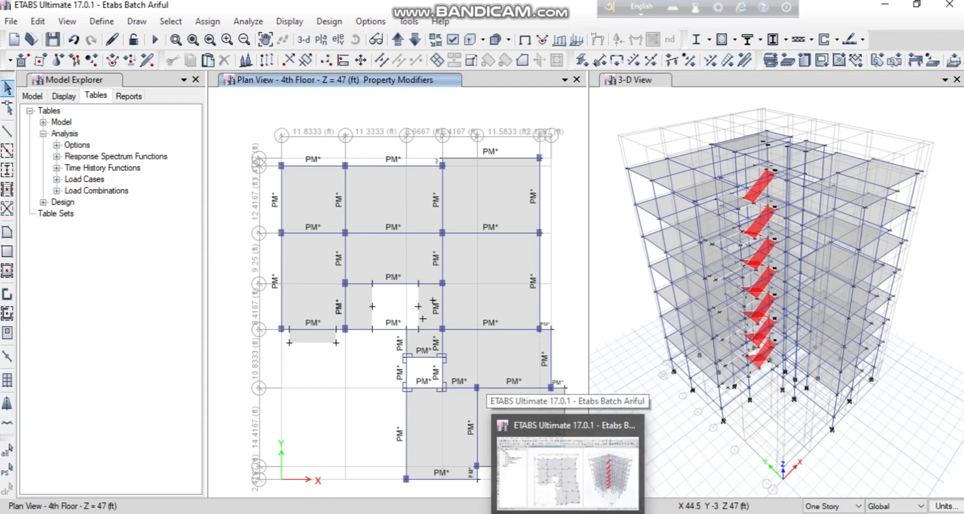
click(471, 431)
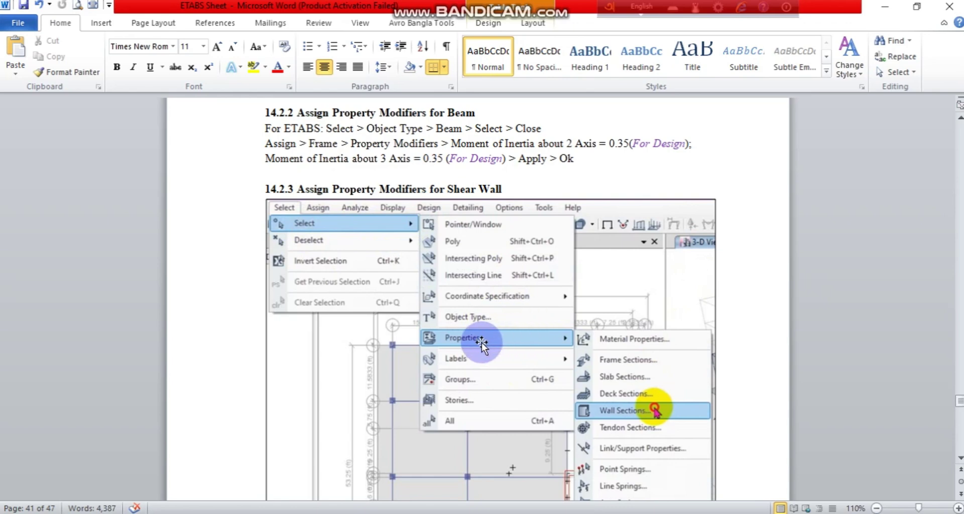
scroll(526, 342, down, 3)
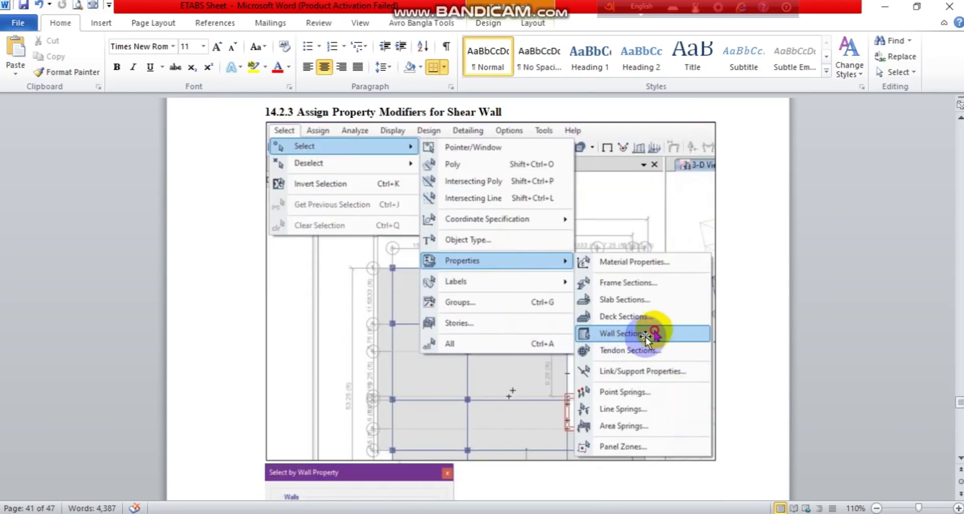
scroll(652, 336, down, 9)
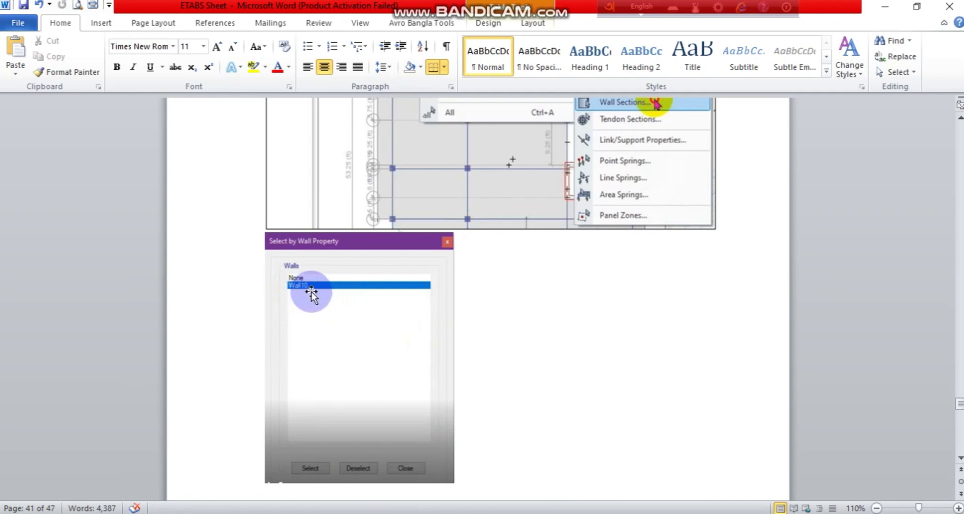
scroll(313, 292, down, 2)
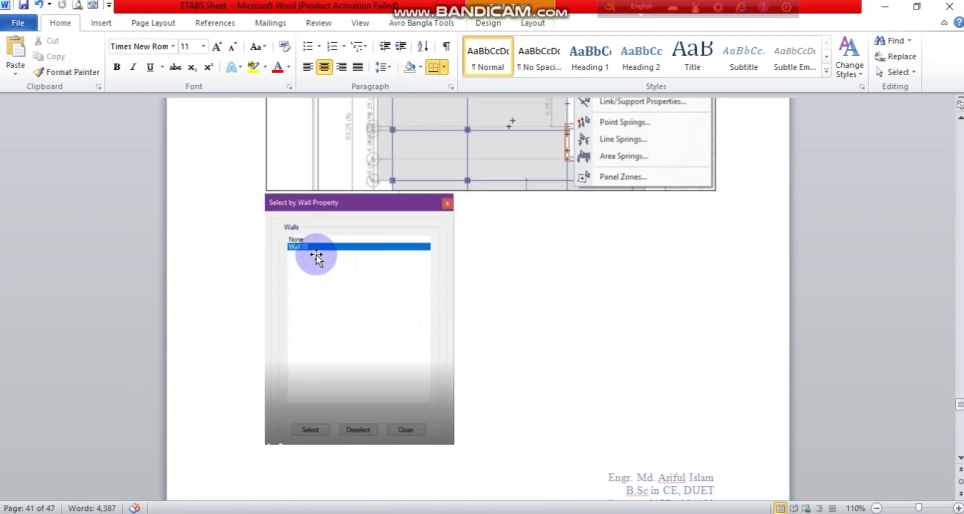
Examine the shell stiffness modifier instructions for shear walls and the membrane and bending values in the Stiffness Modifiers figure.
scroll(316, 256, down, 16)
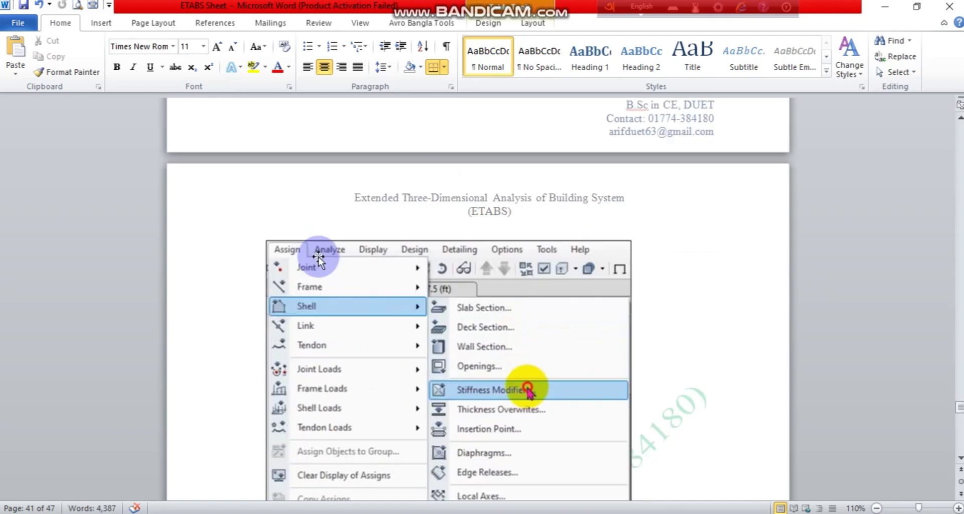
scroll(336, 309, down, 2)
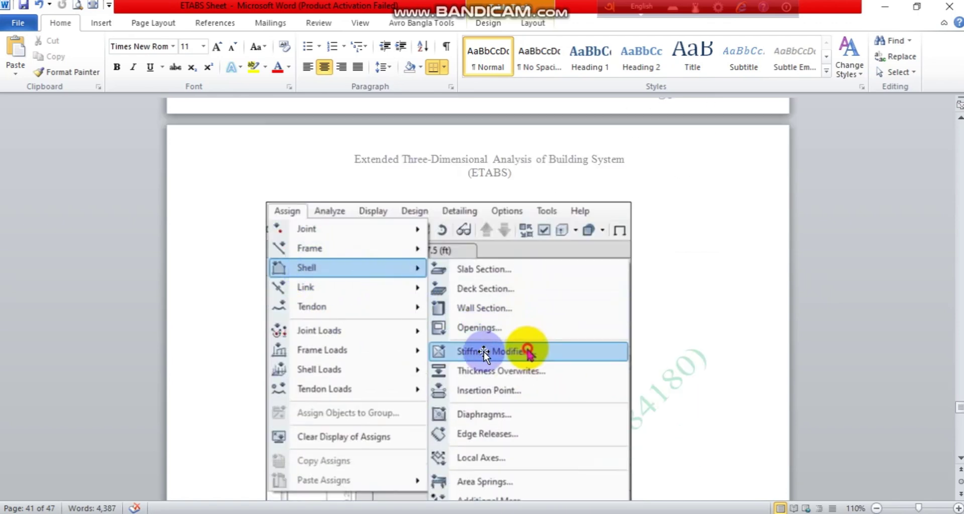
scroll(483, 351, down, 2)
scroll(482, 321, down, 2)
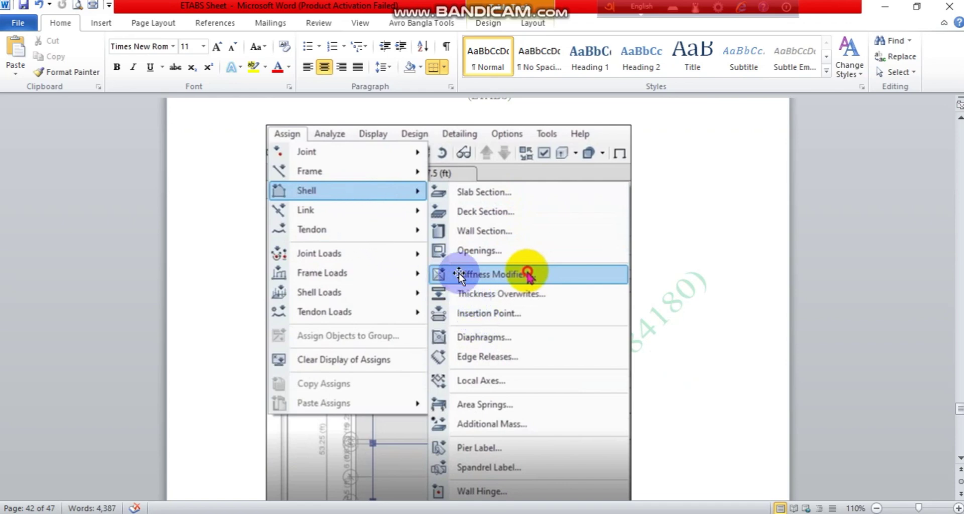
scroll(544, 279, down, 6)
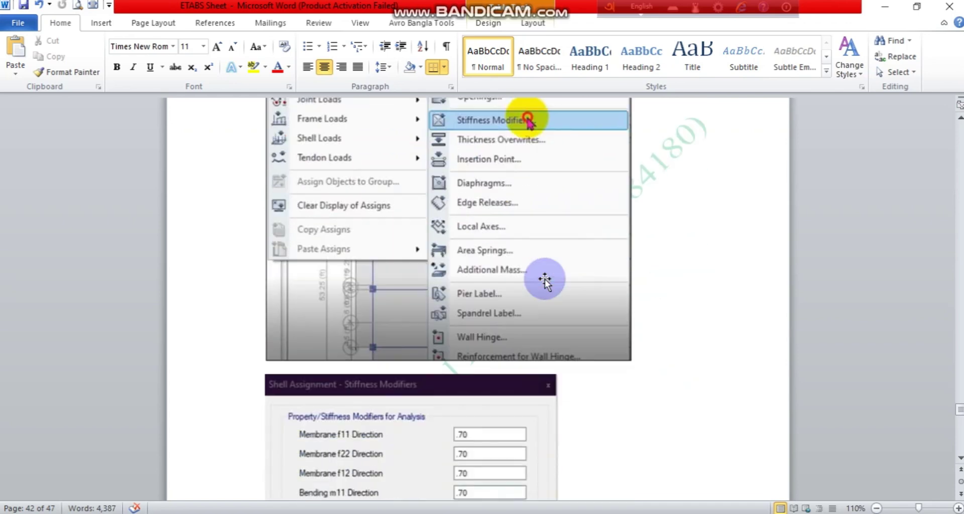
scroll(544, 279, down, 10)
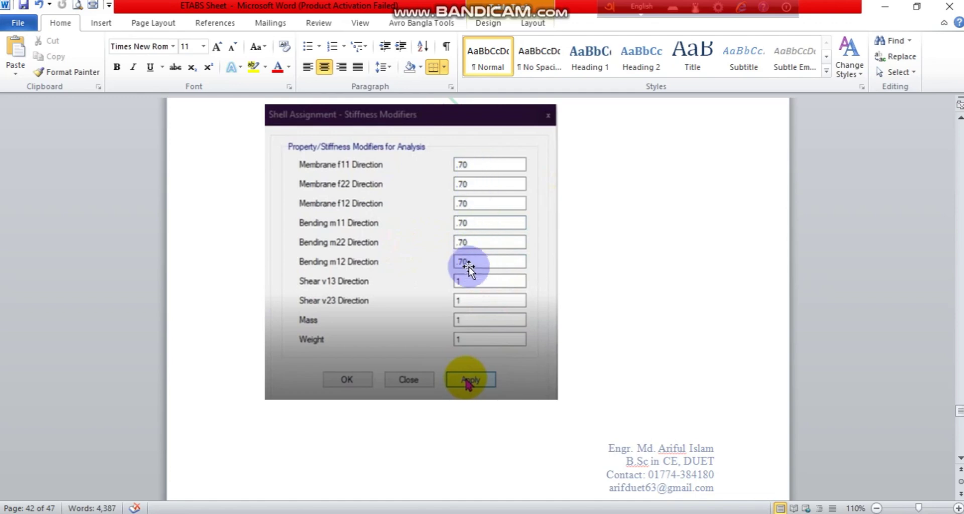
scroll(448, 386, down, 10)
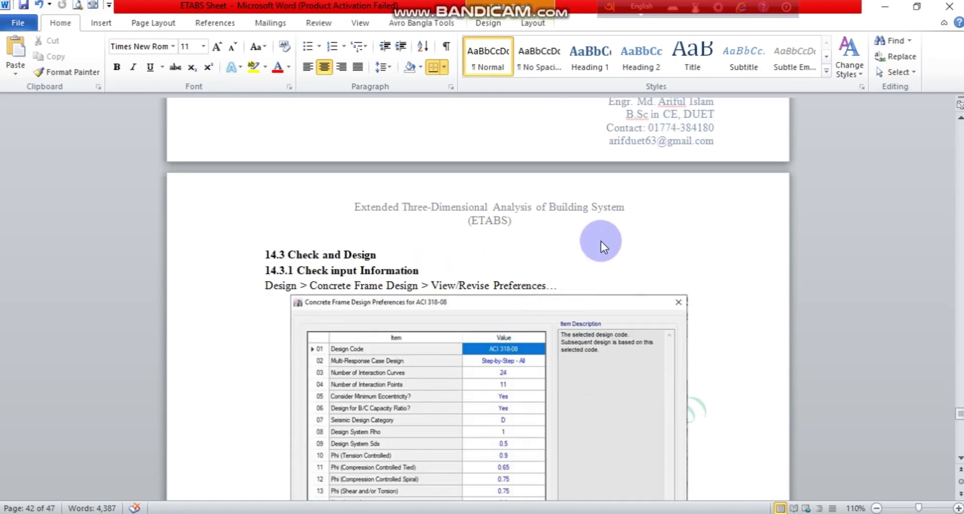
scroll(601, 237, up, 9)
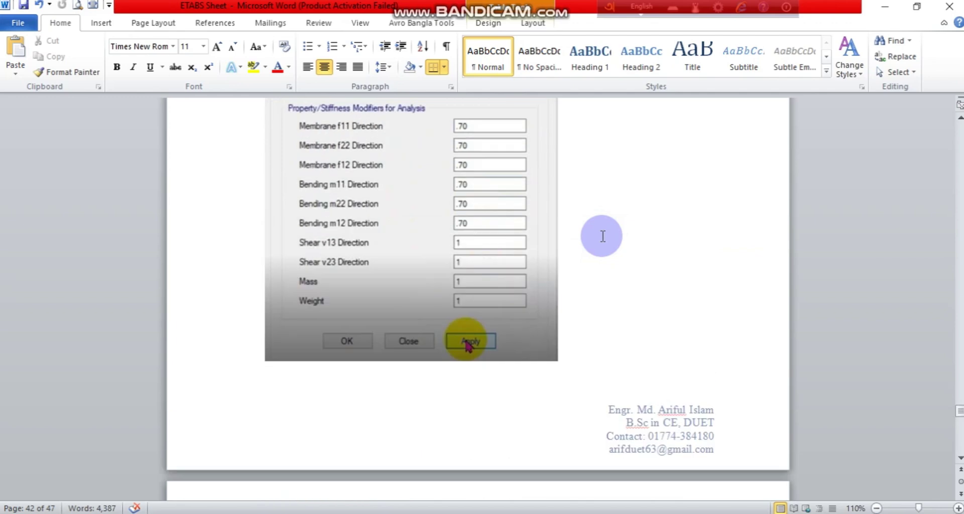
scroll(602, 236, up, 18)
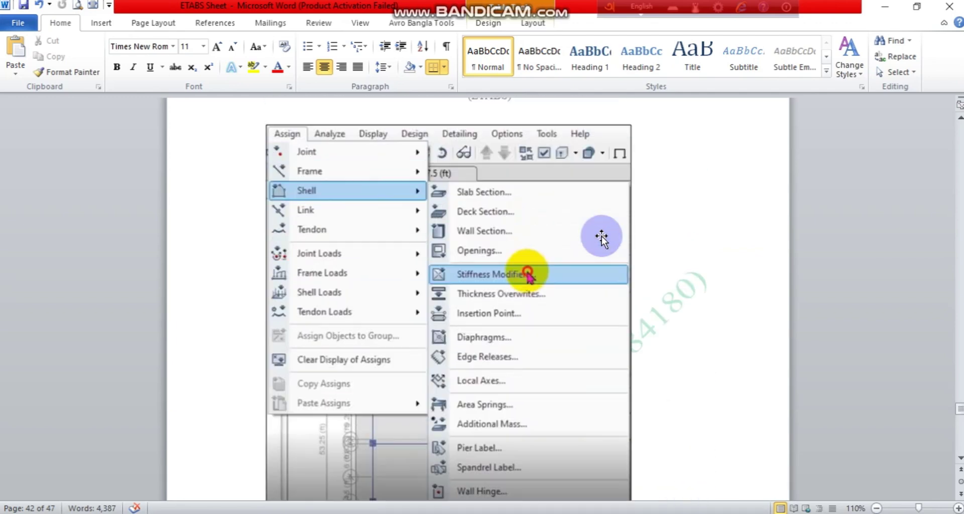
scroll(601, 236, up, 15)
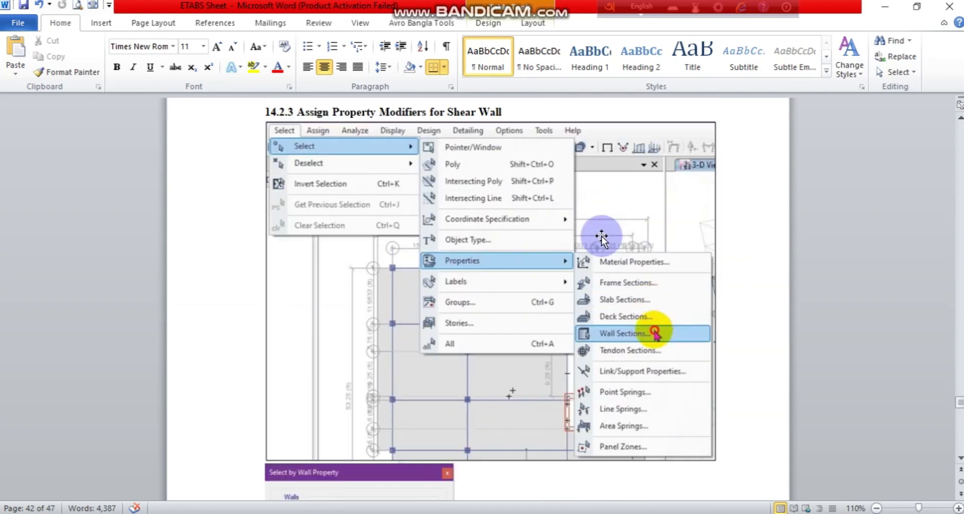
scroll(603, 236, down, 20)
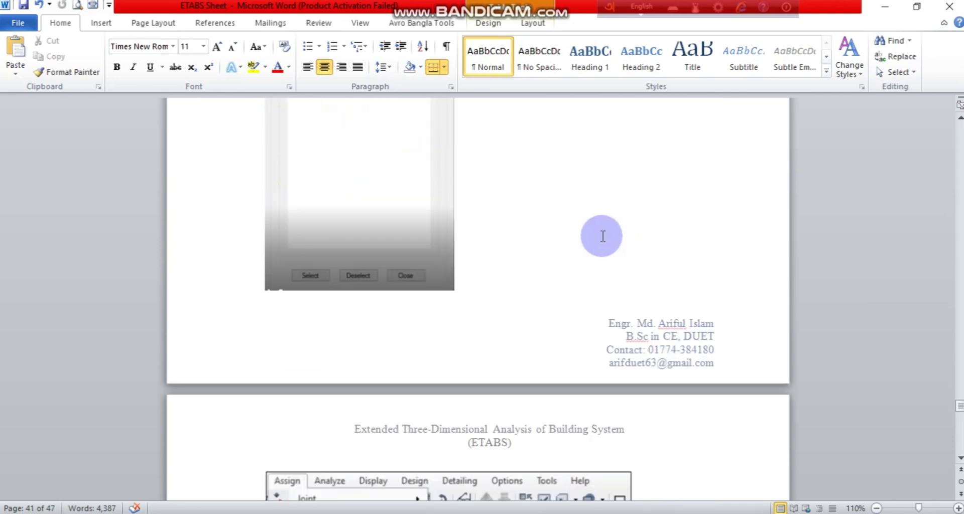
scroll(602, 236, down, 18)
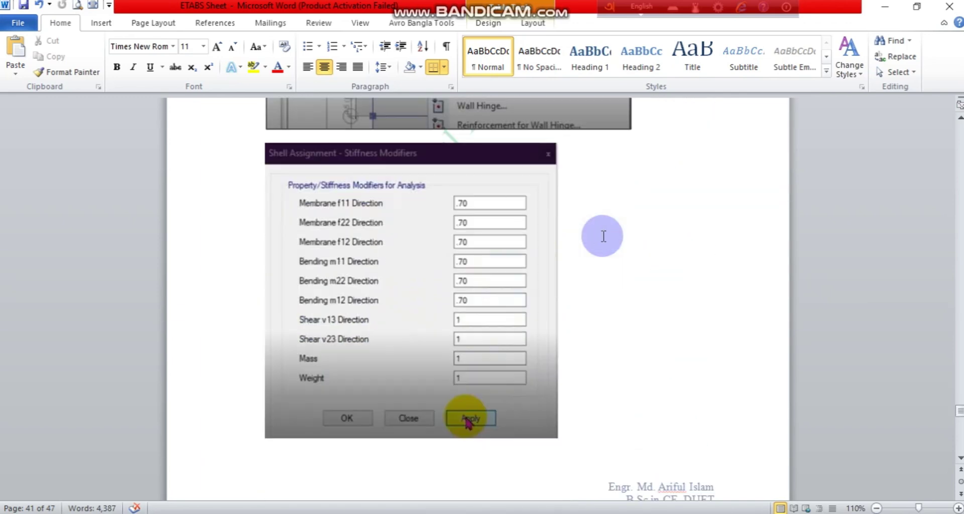
Read section 14.3.1 on input checks, switch to ETABS, and review and accept the ACI 318-08 concrete frame design preferences.
scroll(601, 236, down, 4)
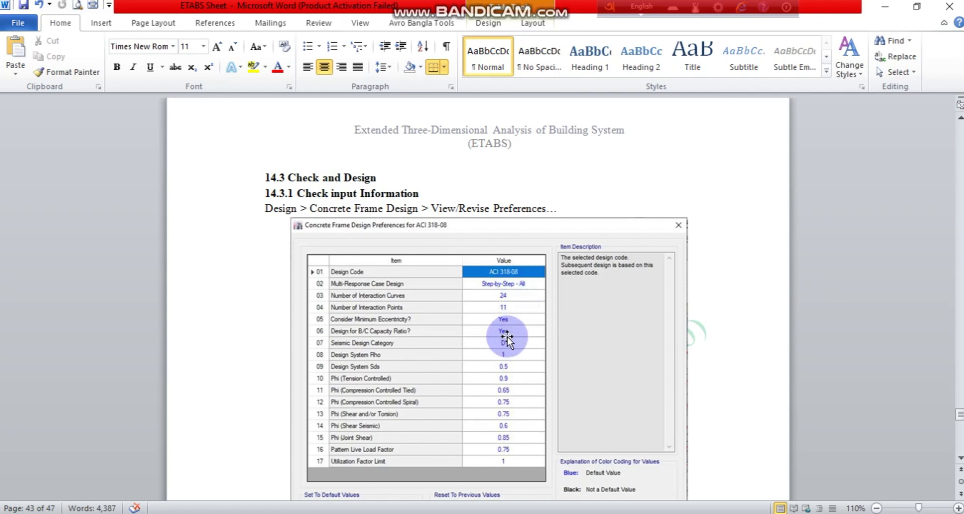
scroll(508, 341, down, 1)
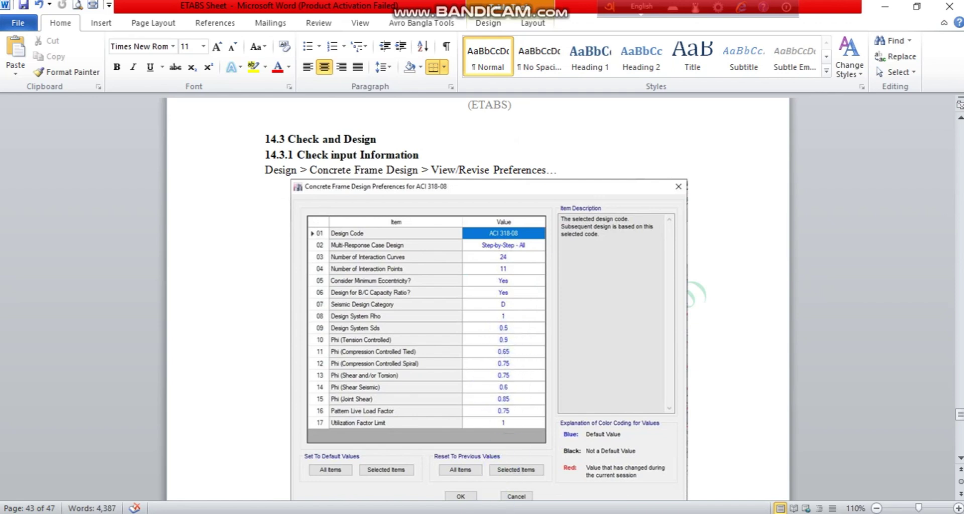
click(570, 513)
click(328, 19)
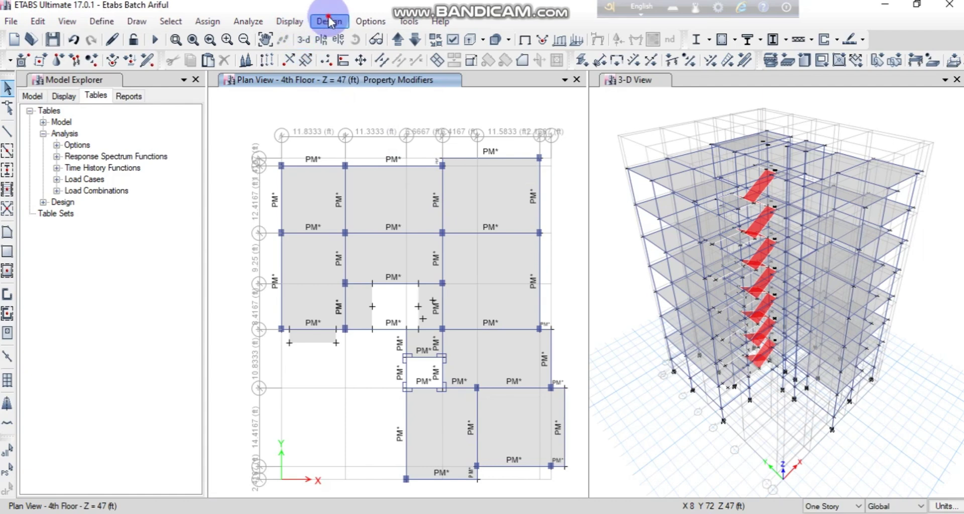
mouse_move(375, 61)
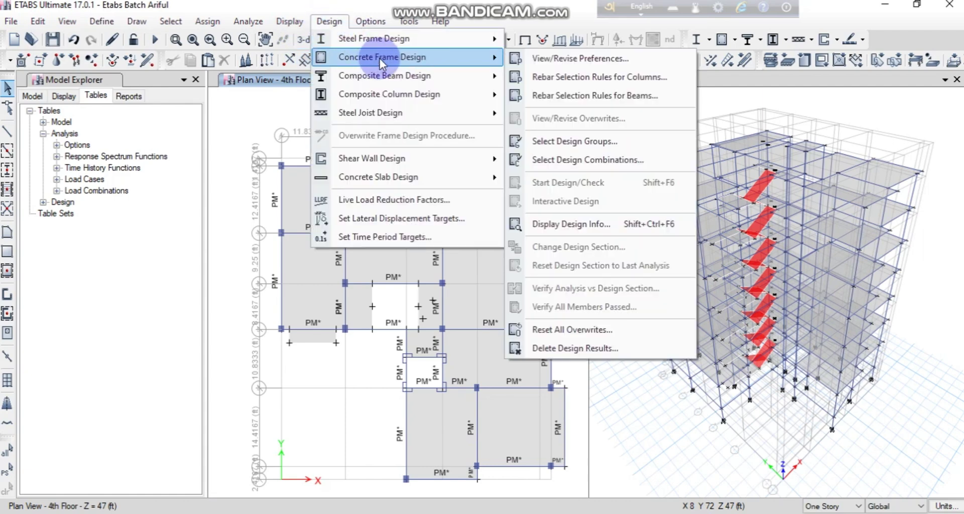
click(555, 59)
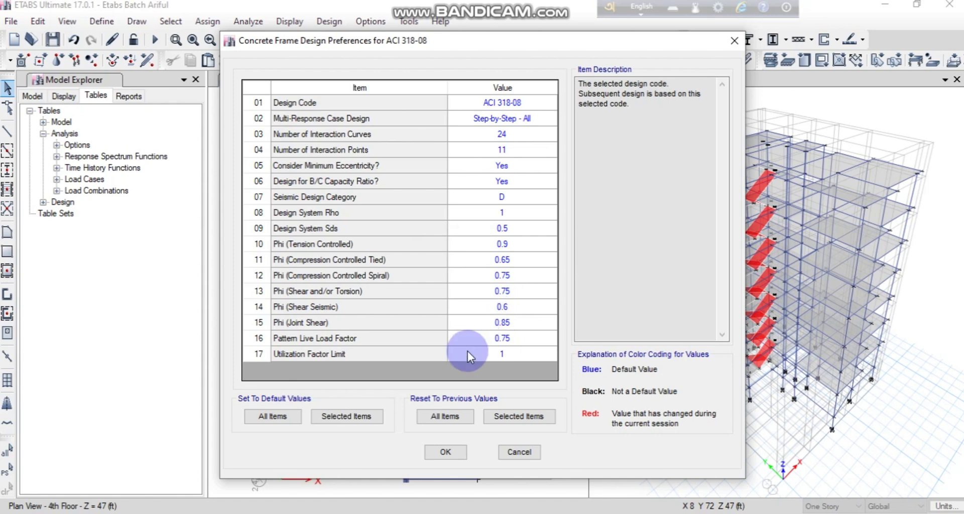
click(446, 452)
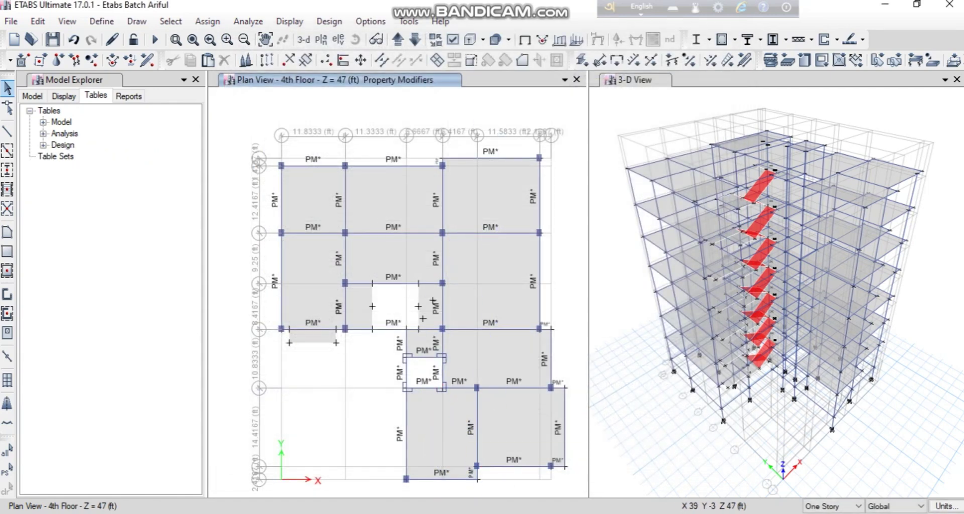
Read the Select Design Combinations instructions in the Word sheet and open that selection for concrete frame design in ETABS.
click(452, 513)
scroll(439, 426, down, 8)
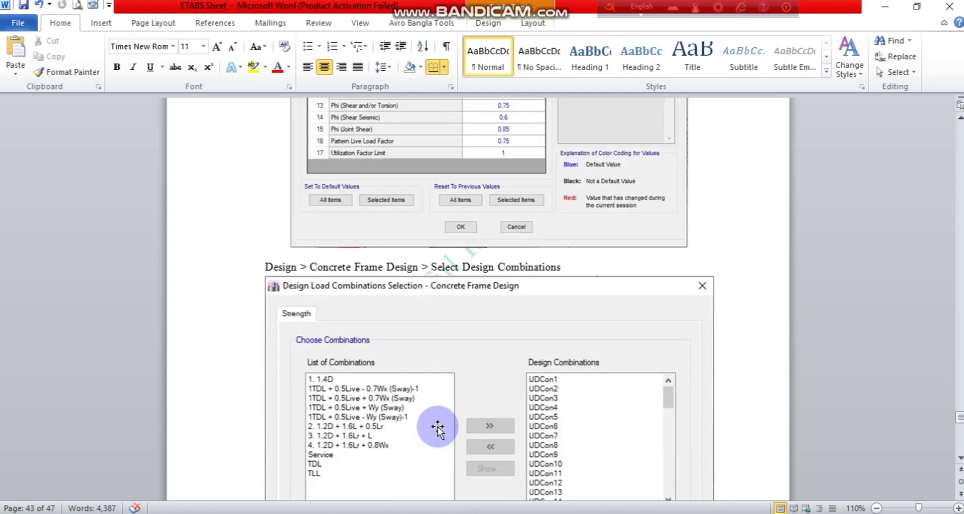
scroll(437, 426, down, 1)
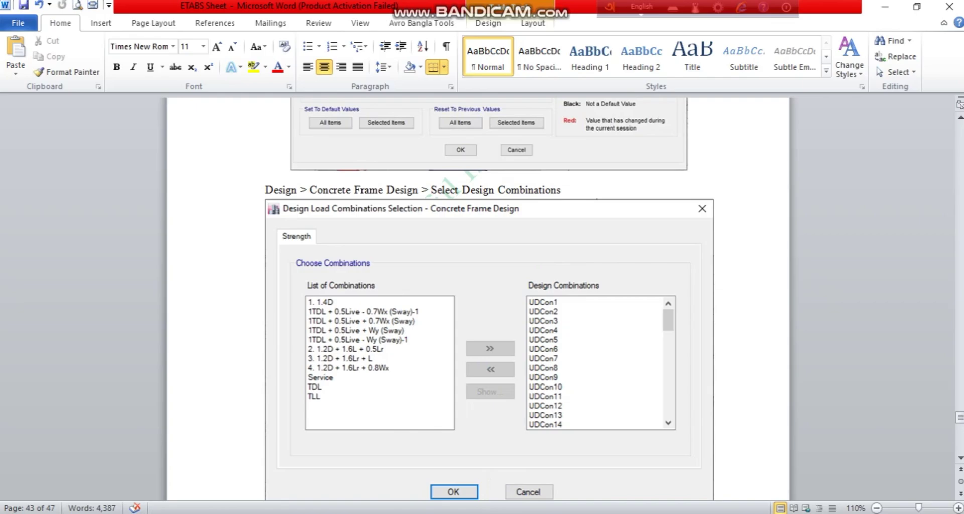
click(381, 84)
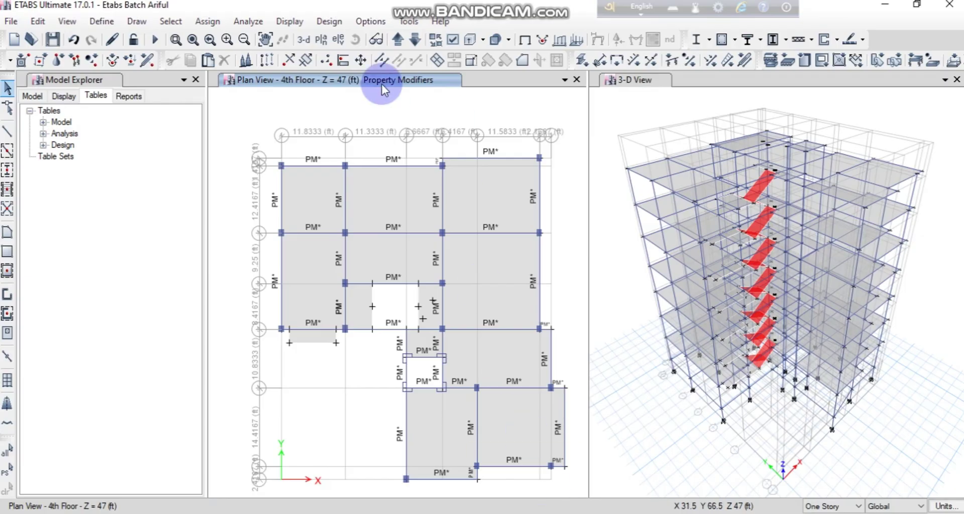
click(332, 22)
mouse_move(368, 58)
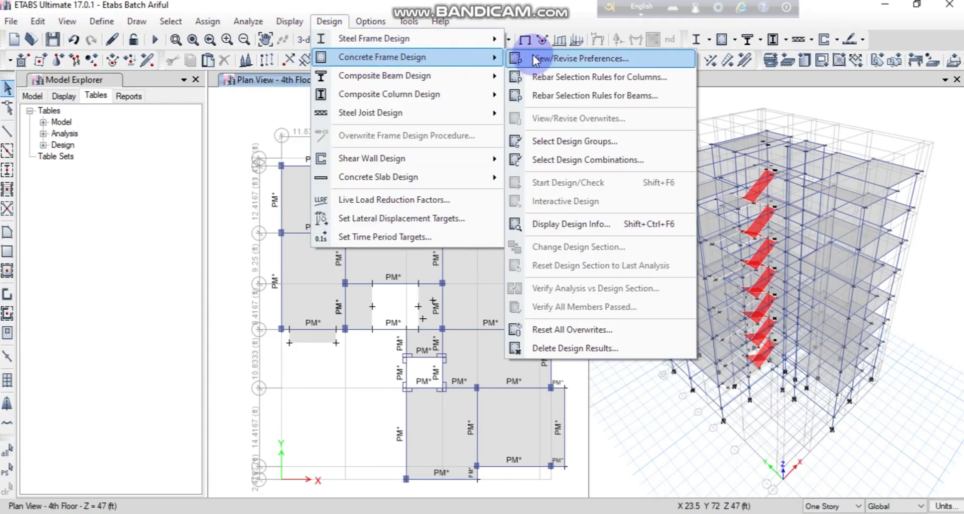
click(582, 162)
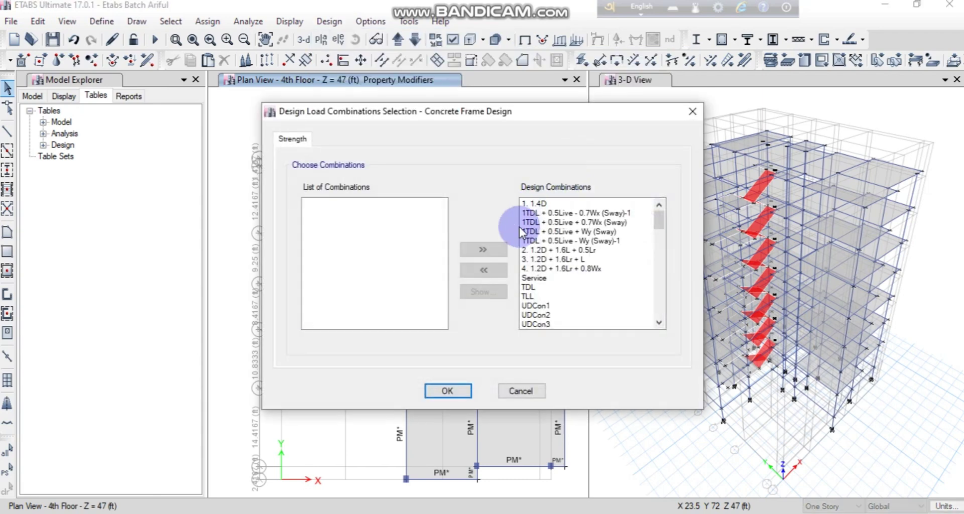
Take the combinations from 1. 1.4D through TDL out of the design combinations and add them all back.
drag(557, 284, 524, 194)
click(483, 270)
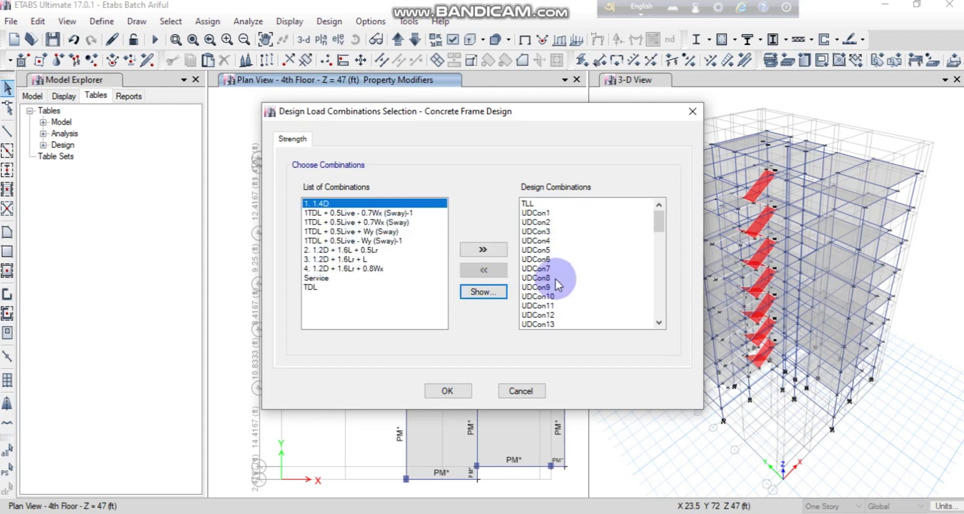
drag(316, 277, 296, 205)
click(483, 249)
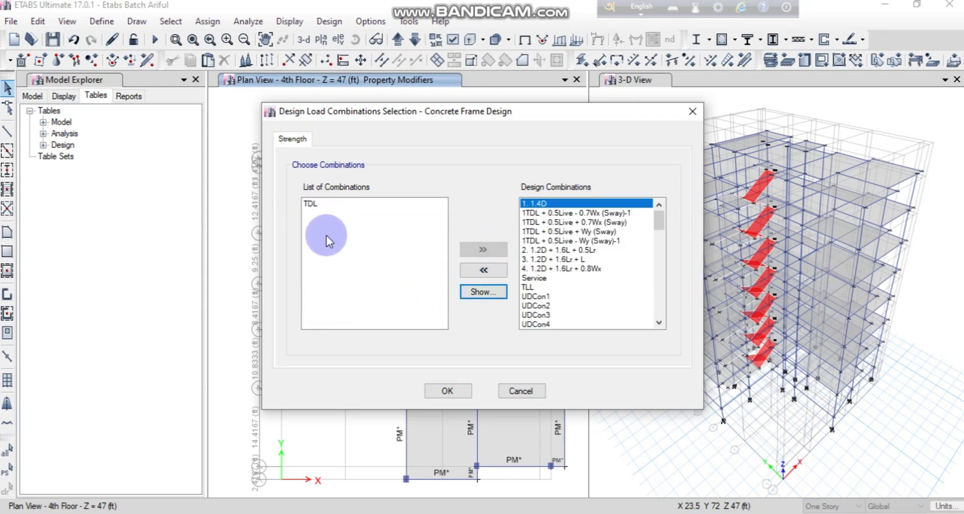
click(306, 204)
click(491, 252)
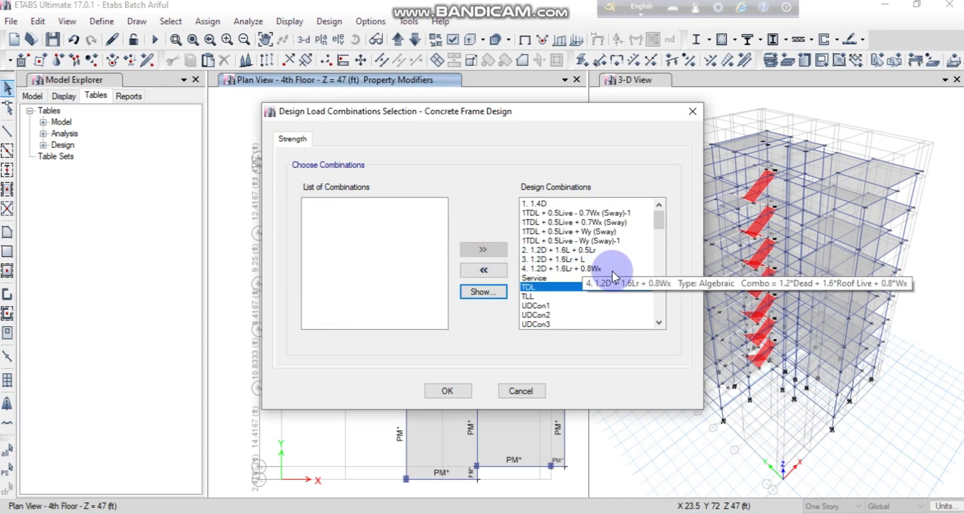
Take UDCon4 out of the design combinations and put it back, accepting the selection.
scroll(585, 299, down, 2)
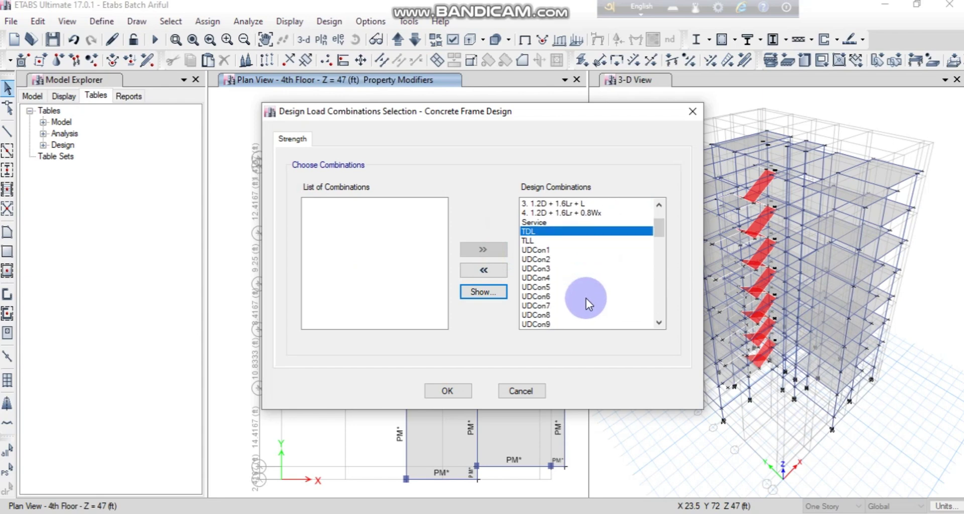
click(546, 278)
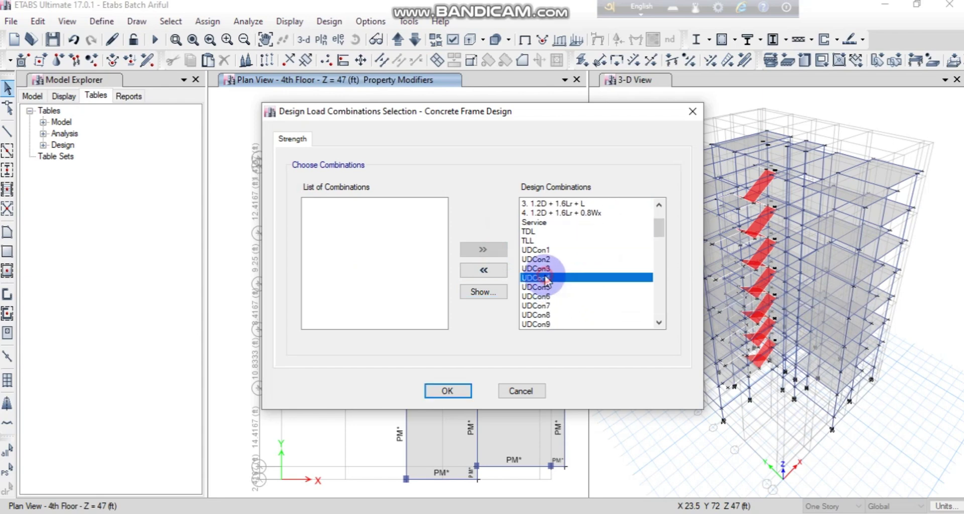
click(483, 271)
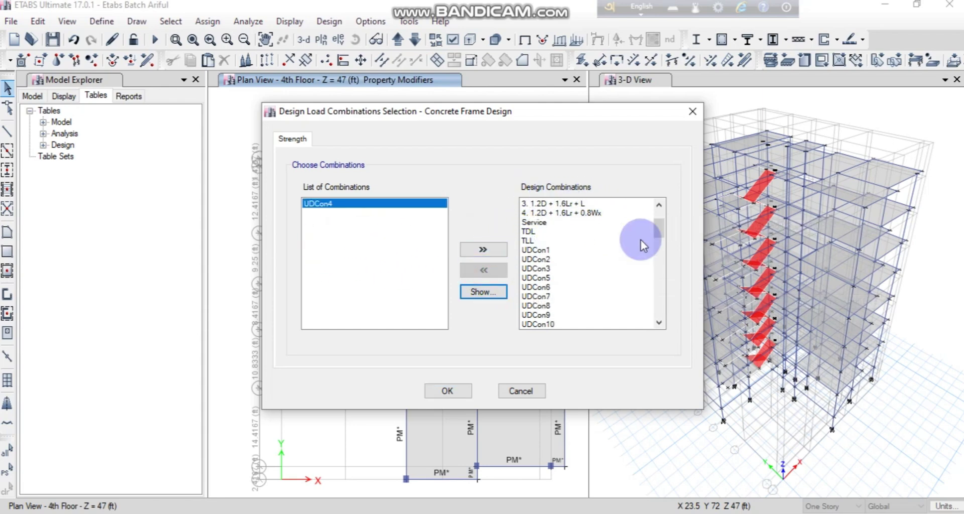
click(494, 249)
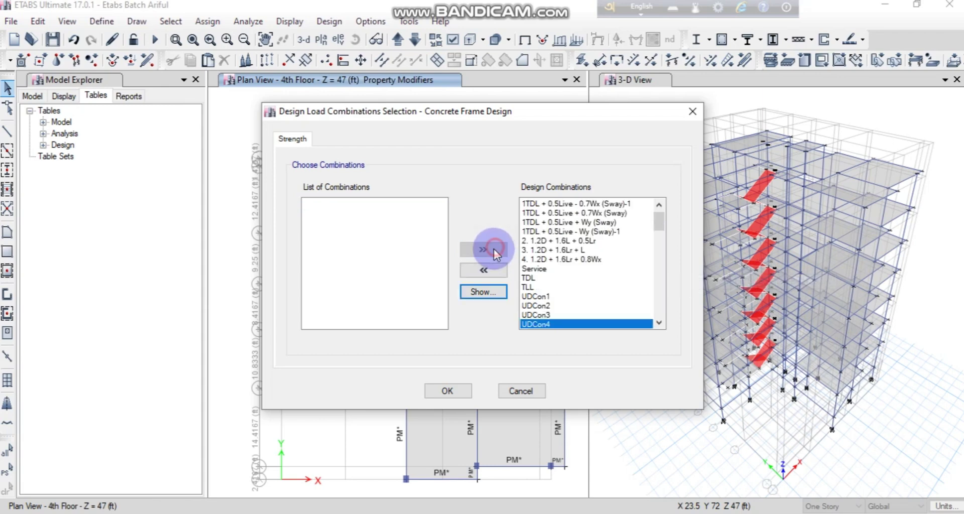
click(448, 392)
scroll(573, 396, down, 2)
scroll(581, 451, up, 4)
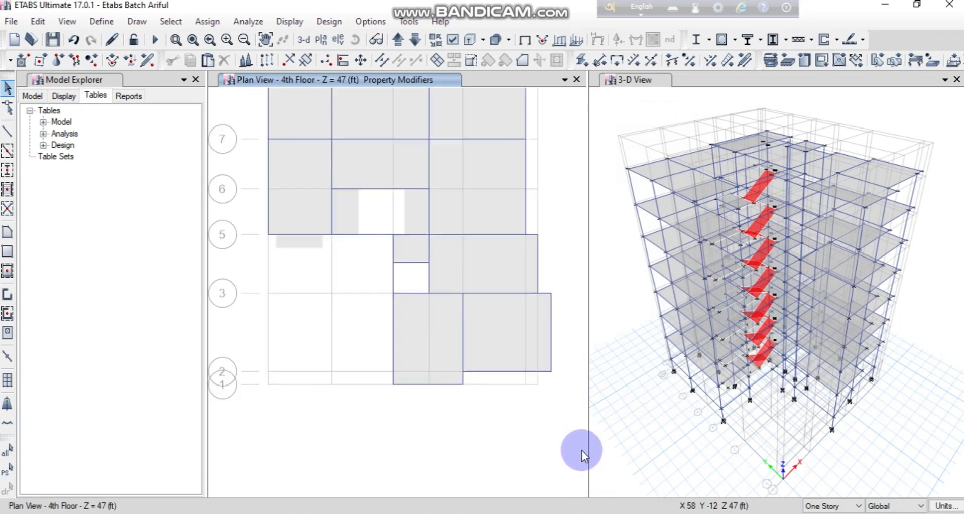
Read on to section 14.3.2 Run Analysis in the Word sheet, return to ETABS and run the model's analysis.
scroll(581, 463, down, 2)
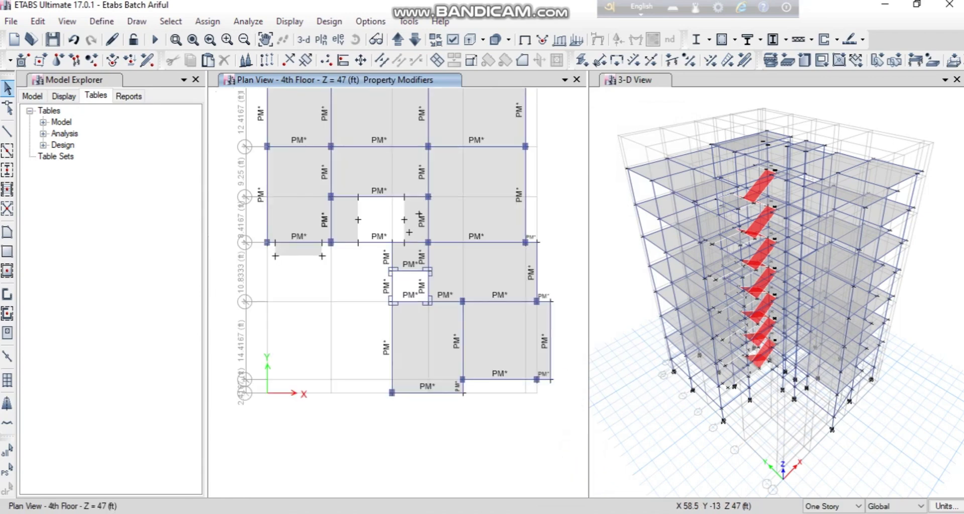
click(517, 481)
scroll(565, 429, down, 7)
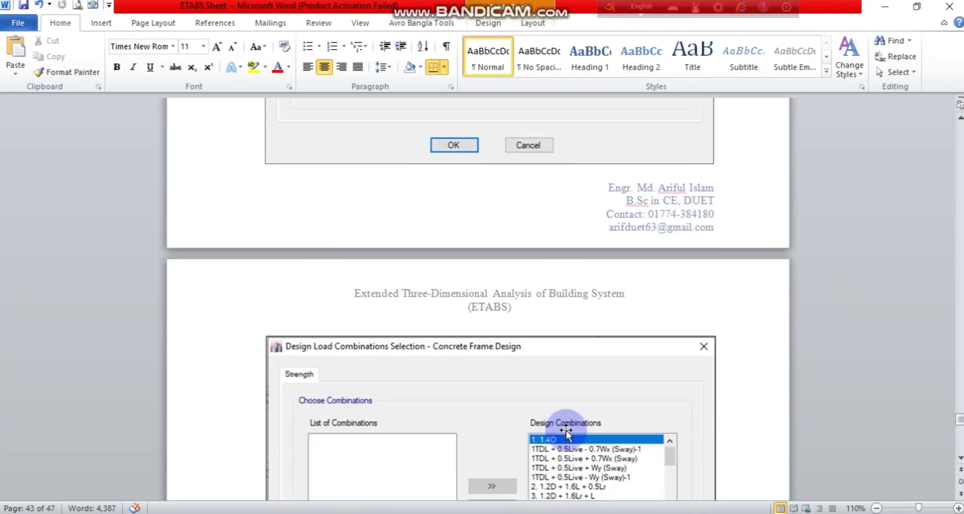
scroll(565, 430, down, 8)
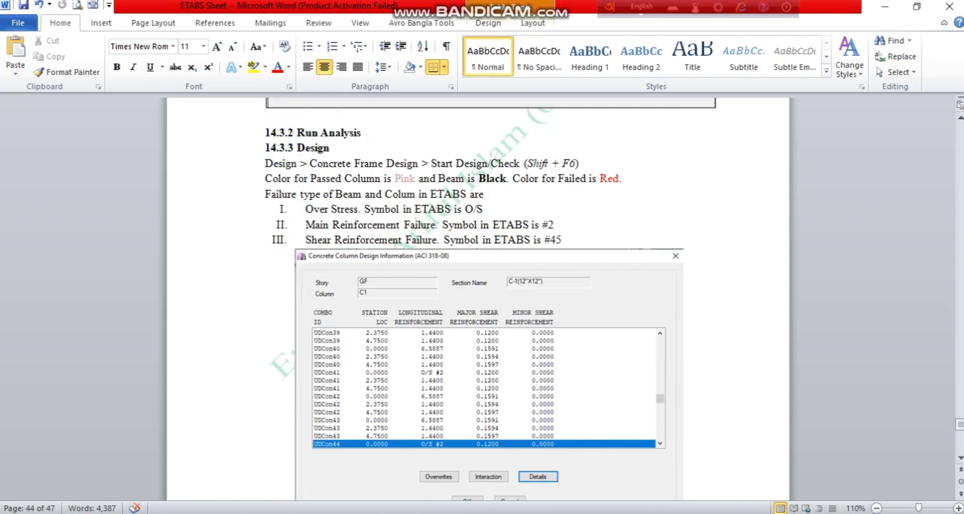
click(569, 464)
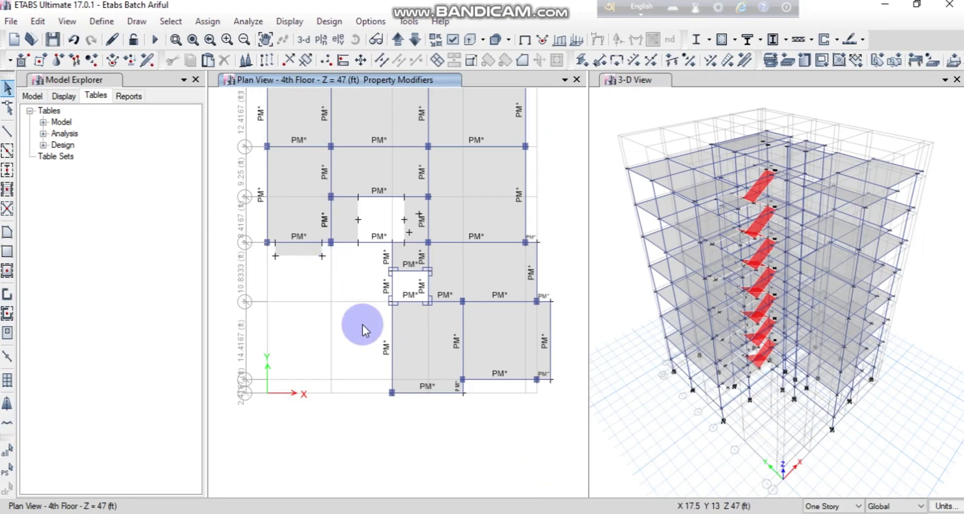
click(156, 42)
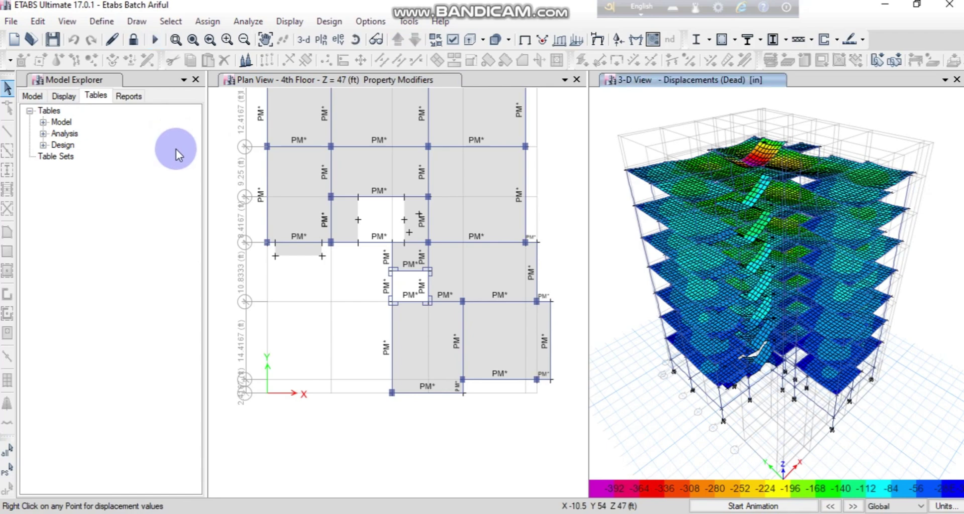
Check section 14.3.3 Design in the Word sheet, return to ETABS and start the concrete frame design check.
click(587, 393)
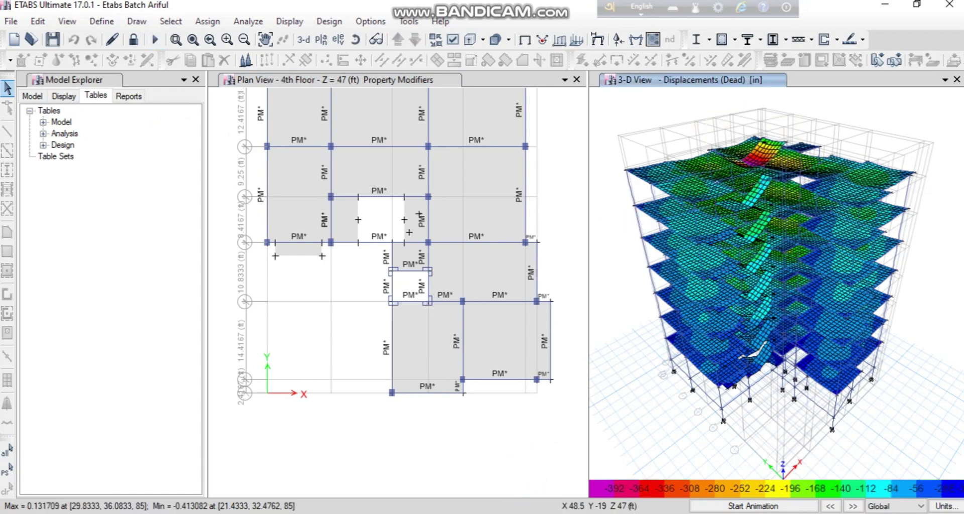
key(alt+Tab)
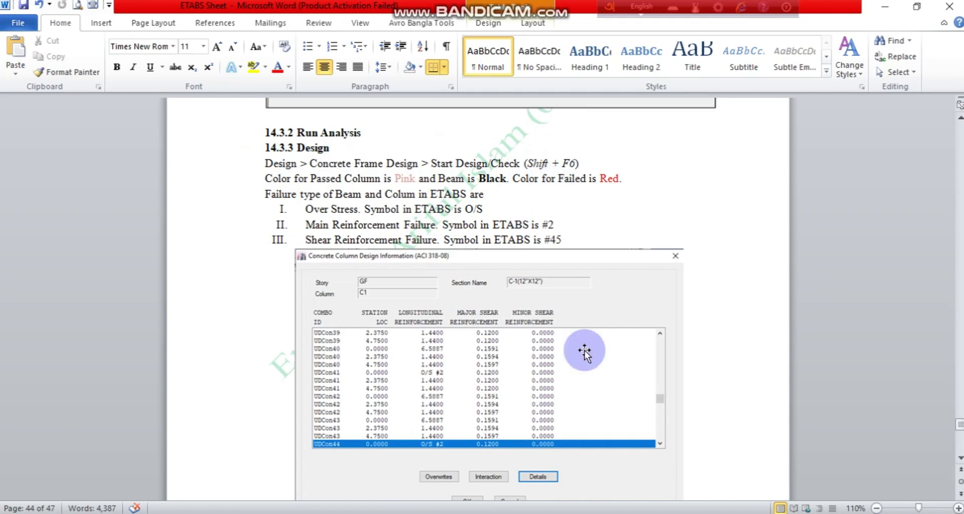
click(537, 485)
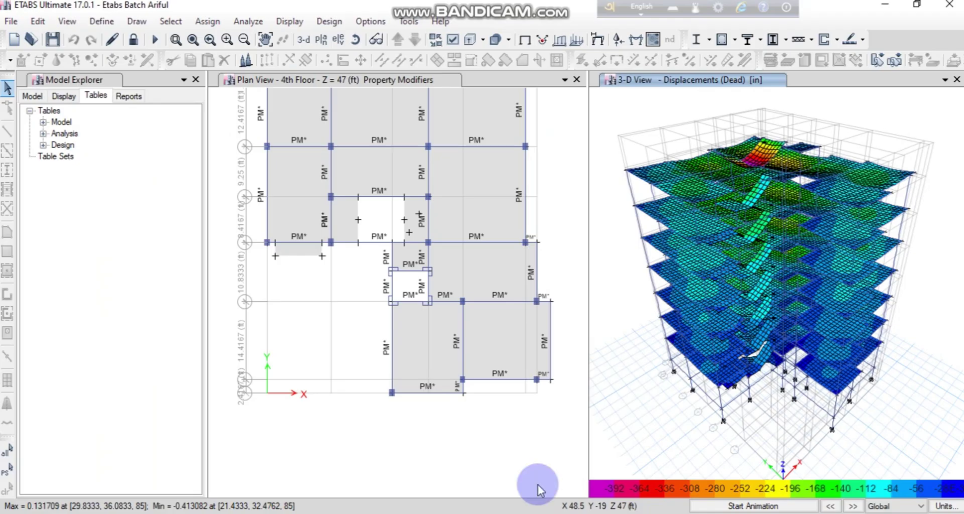
click(327, 22)
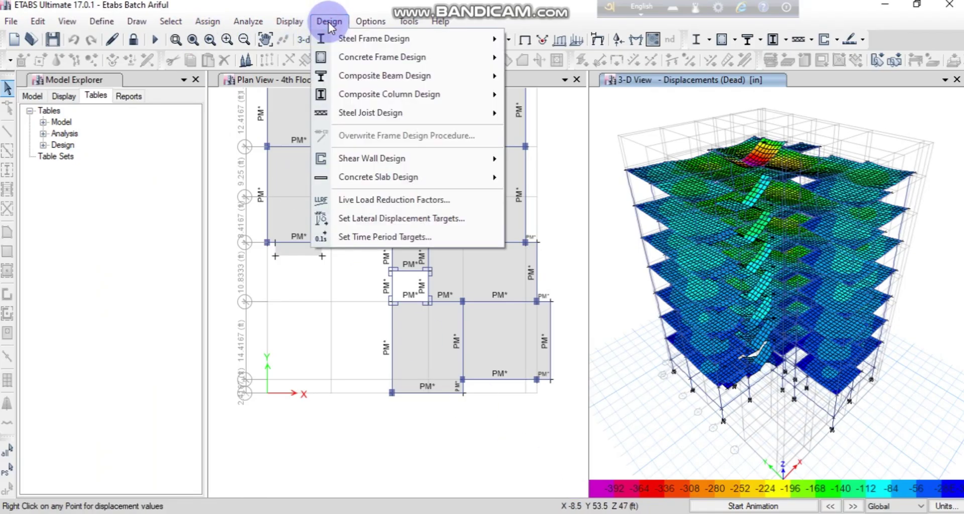
click(369, 59)
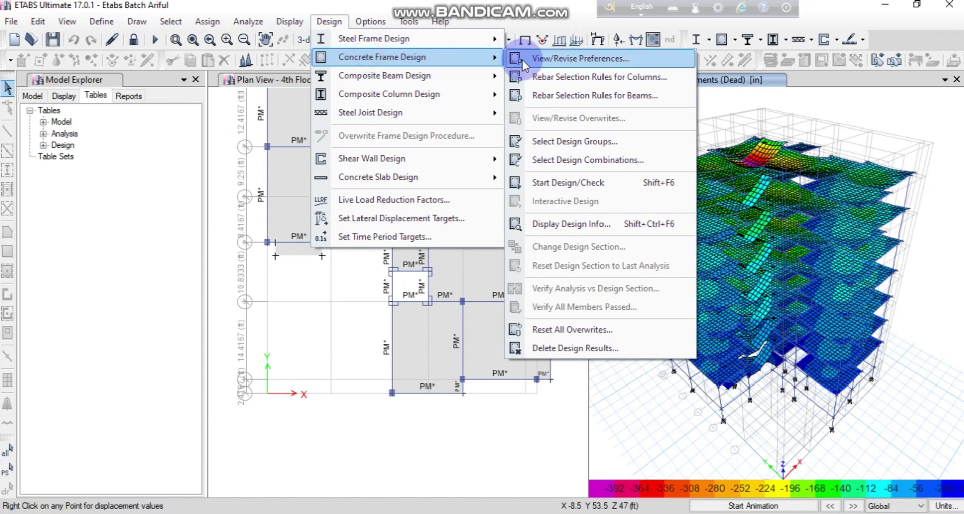
click(566, 185)
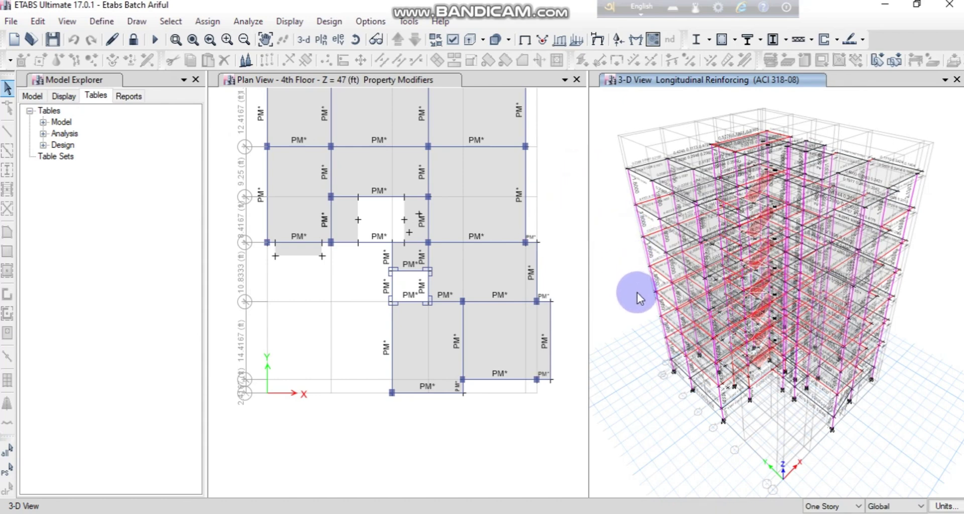
Examine the longitudinal reinforcing values and the pass or fail colours of beams and columns in the 3-D view.
scroll(641, 298, up, 3)
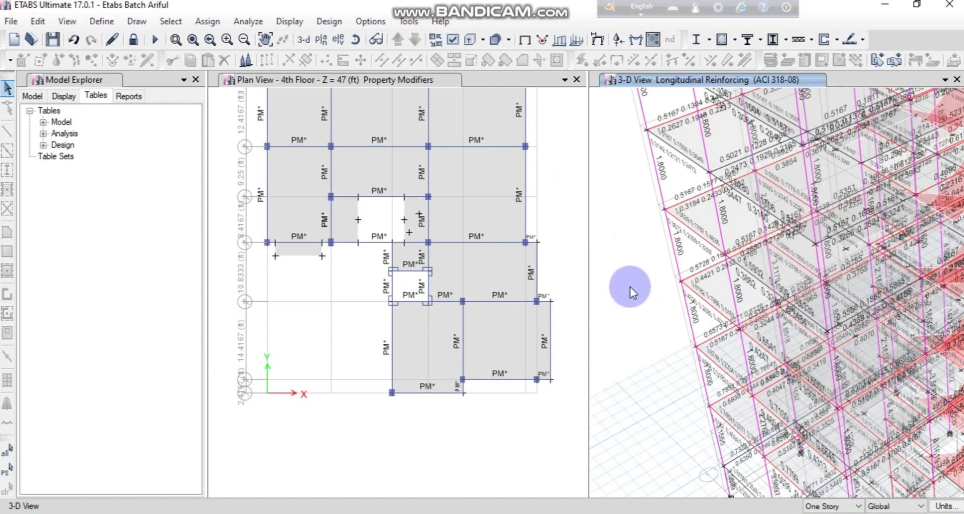
mouse_move(686, 226)
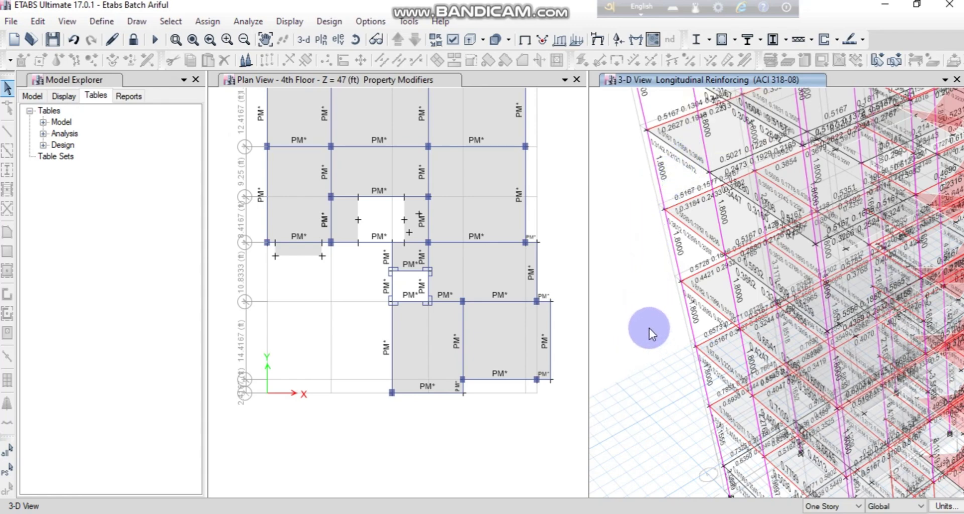
scroll(650, 326, down, 3)
scroll(678, 304, up, 3)
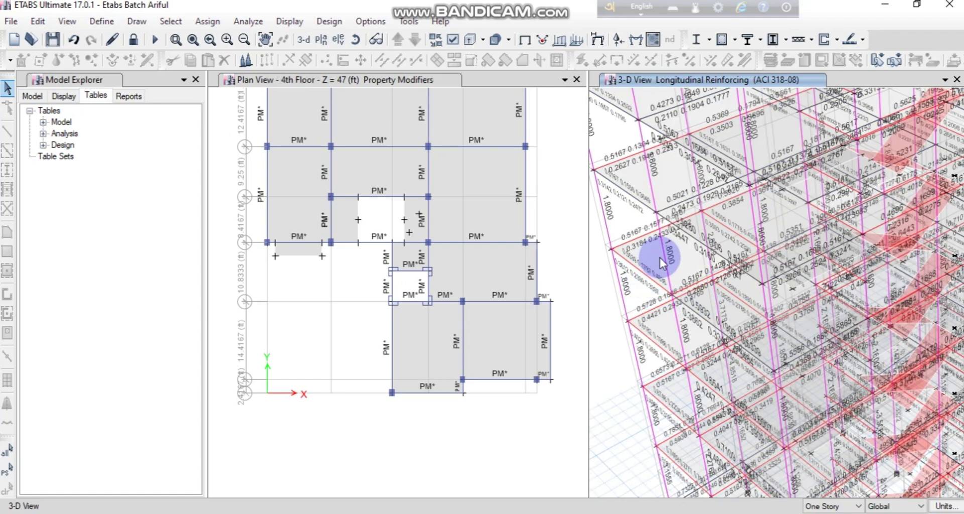
scroll(703, 281, down, 3)
scroll(763, 355, up, 4)
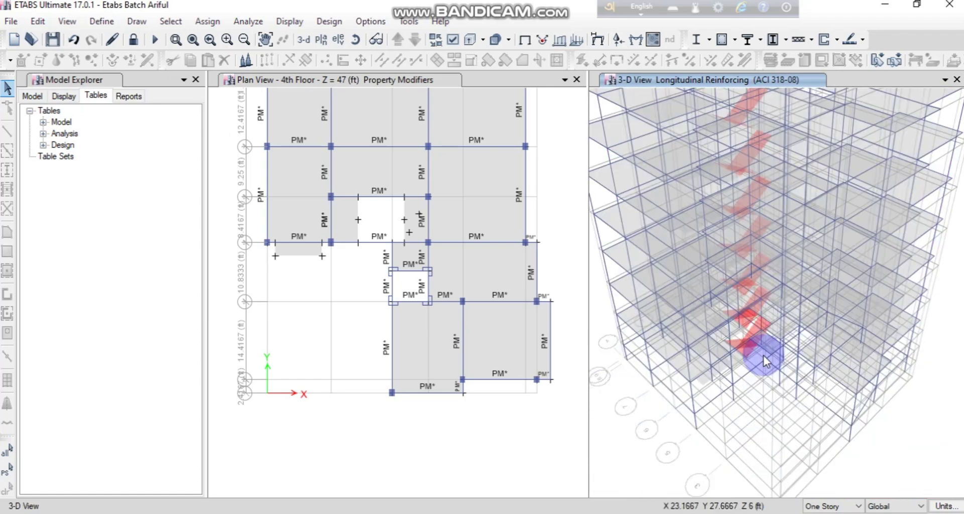
scroll(807, 345, down, 3)
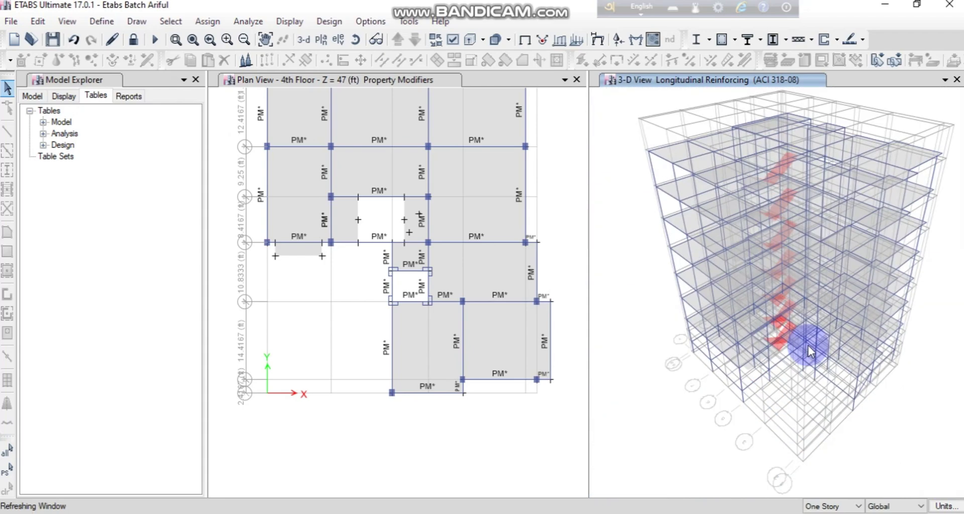